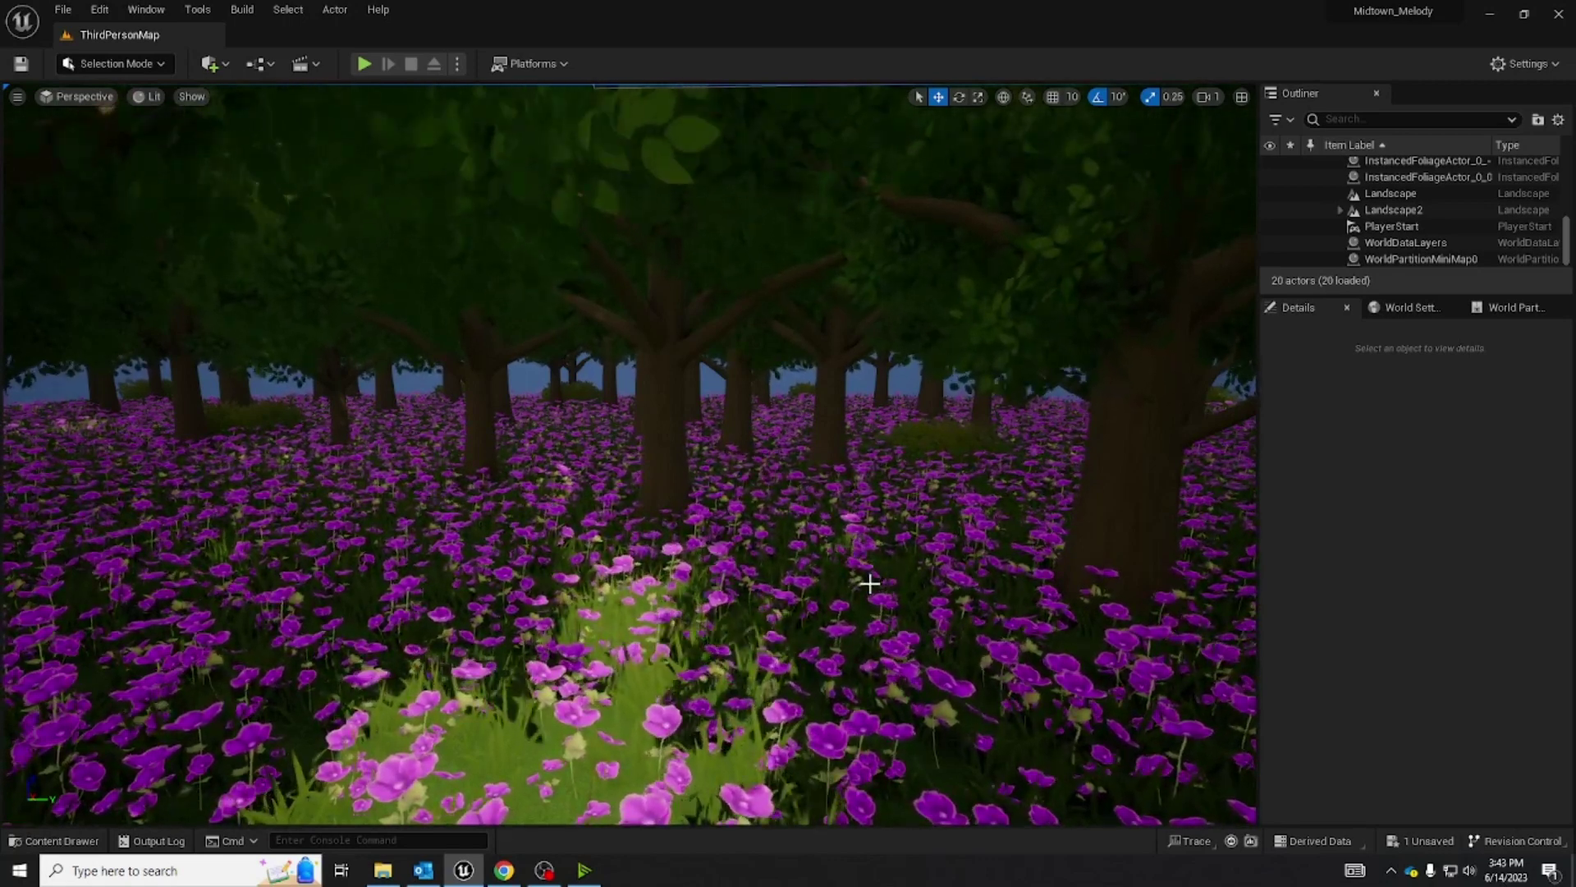
- Open the Content Drawer to show the Tutorial folder's three sound wave assets
key(ctrl+space)
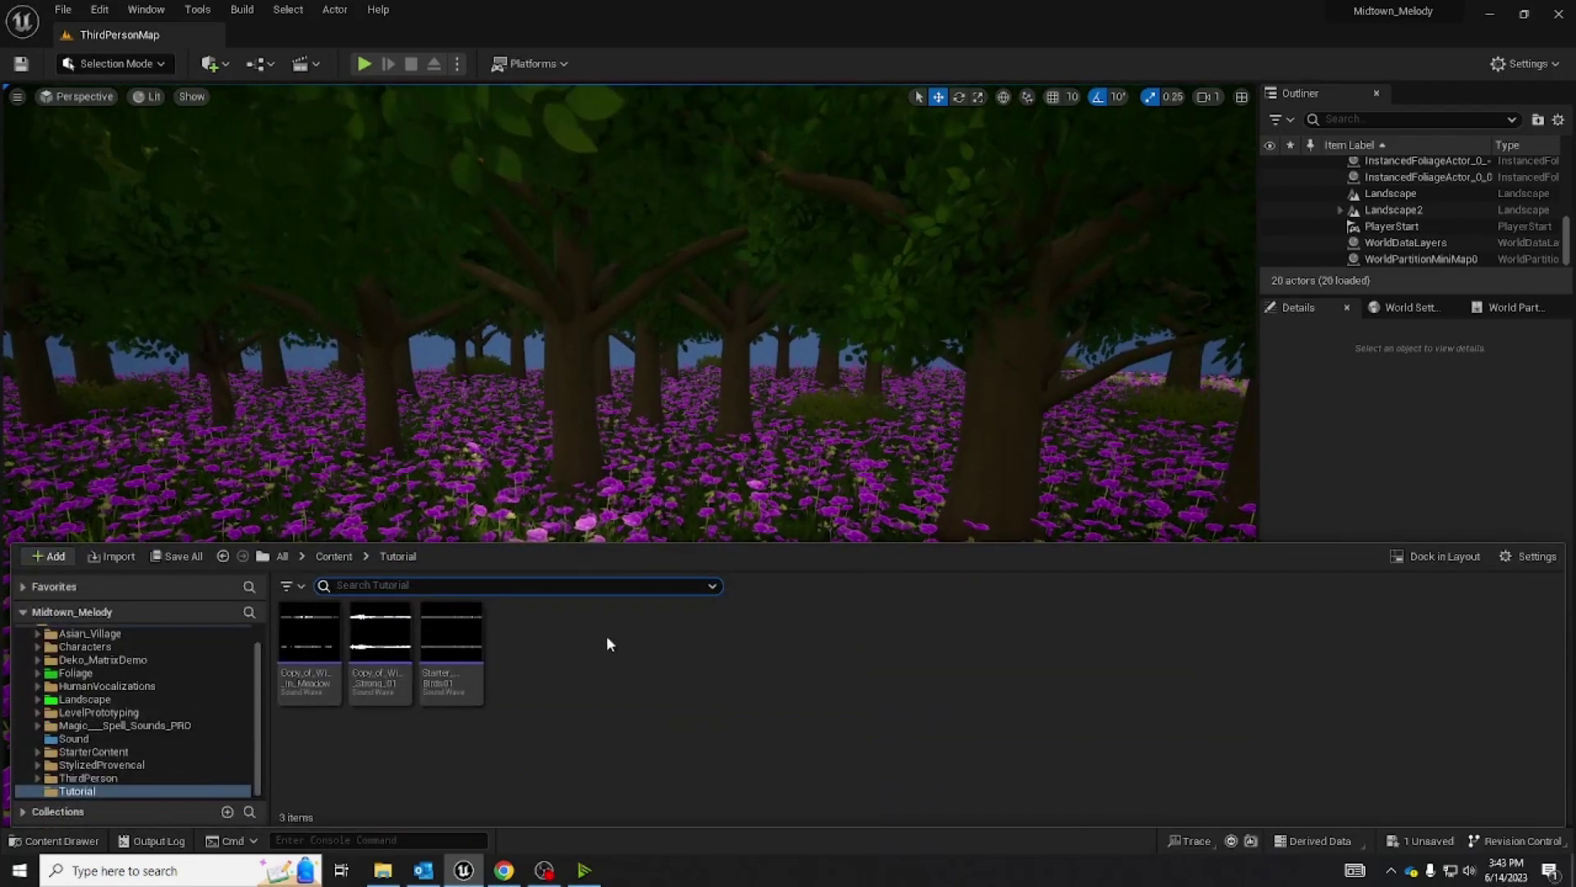
- Create a Sound Cue from the Audio create menu and name it SC_Tutorial
right_click(695, 654)
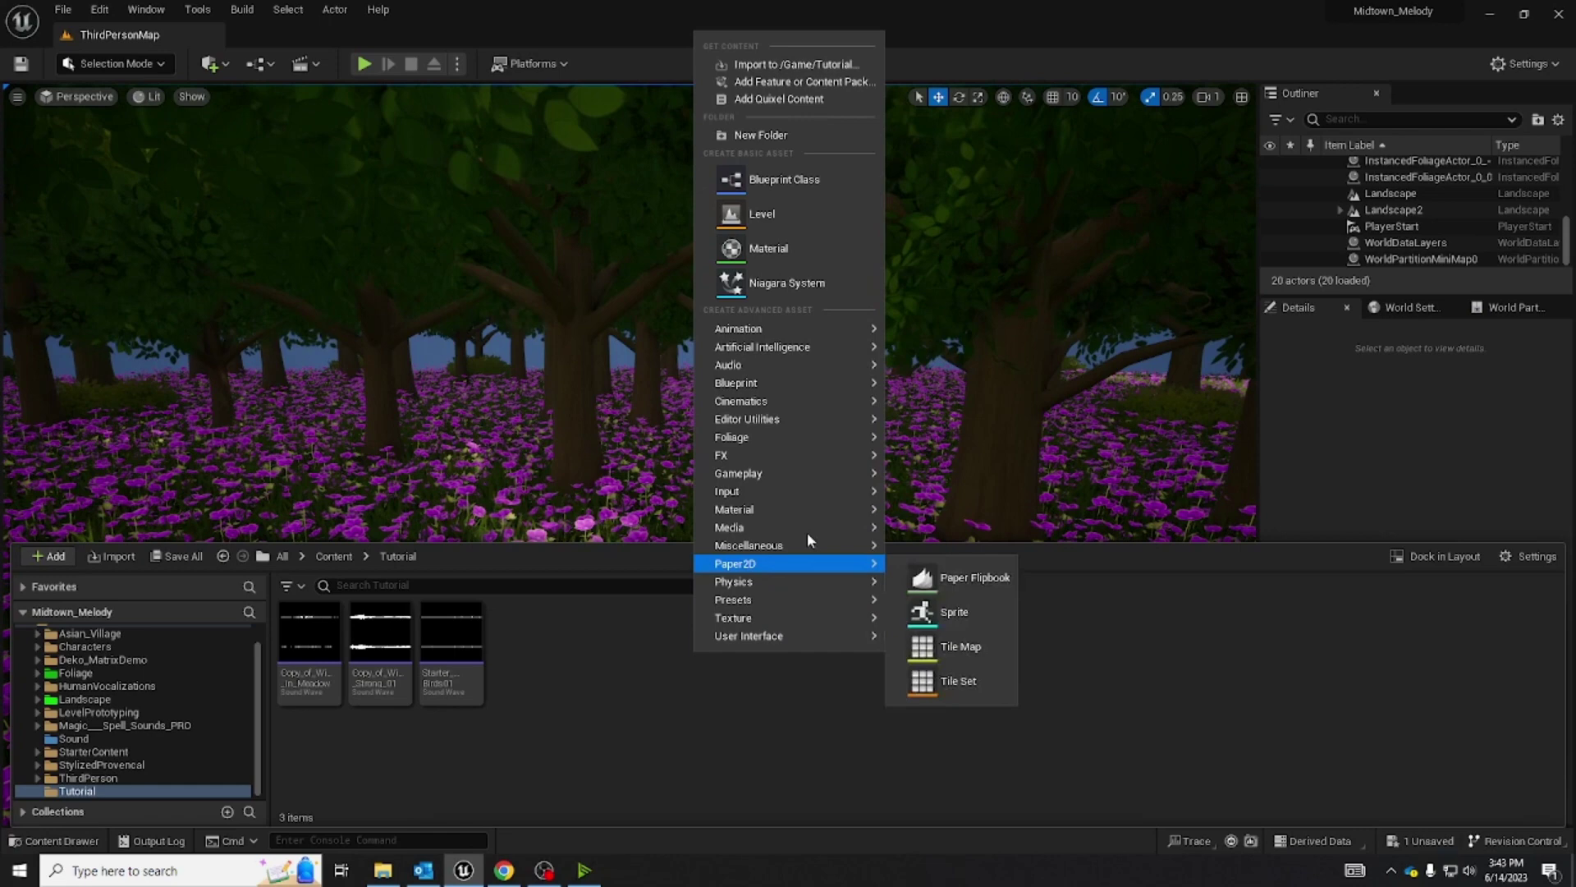
mouse_move(763, 371)
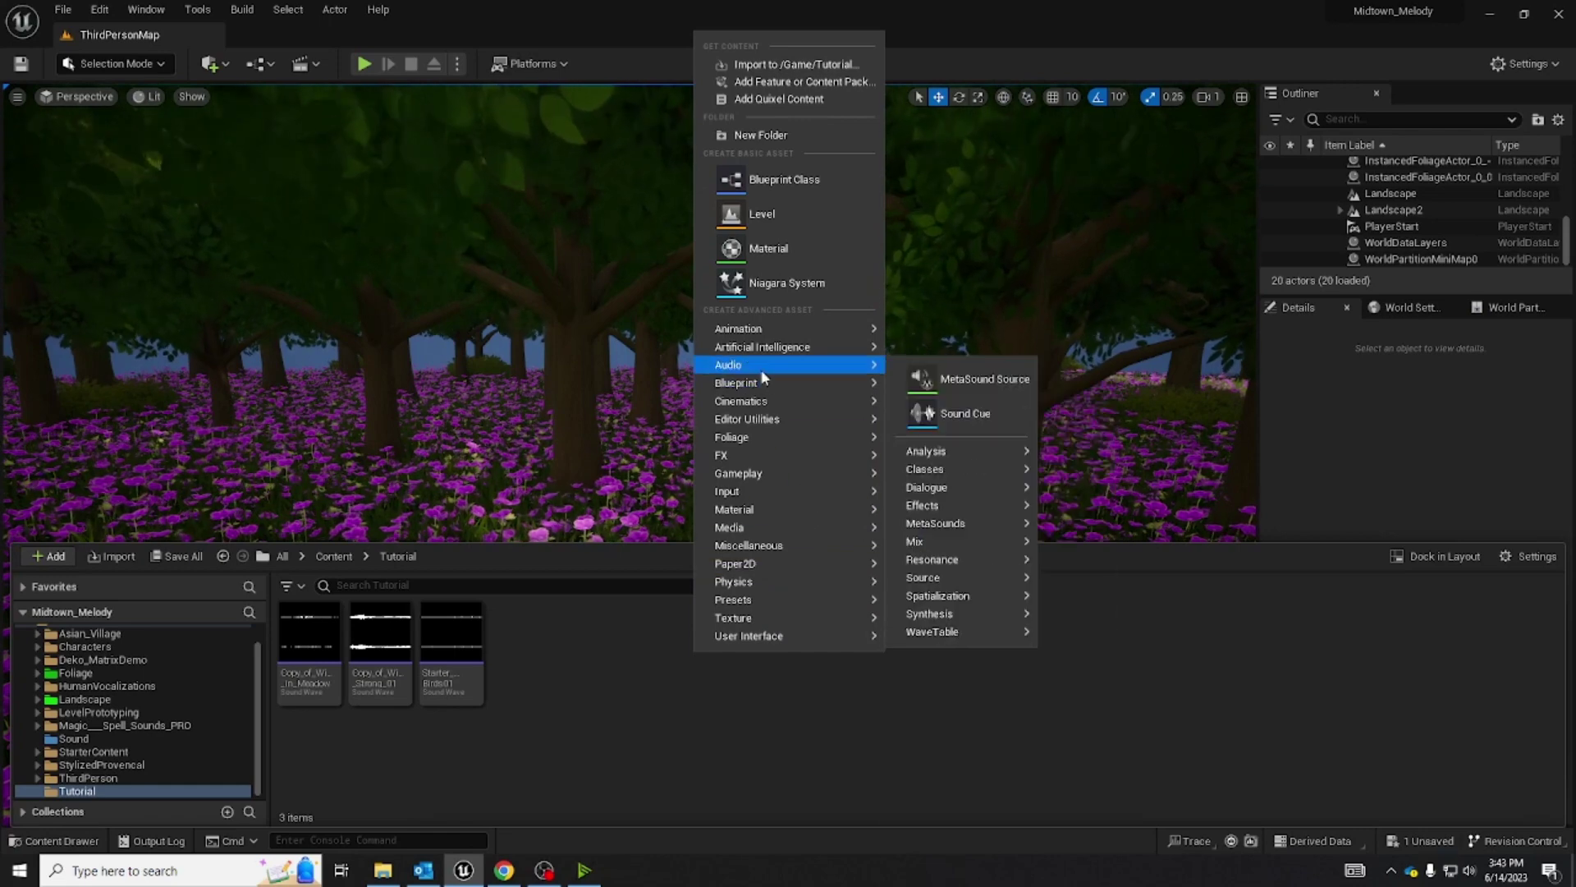
click(931, 413)
text(SC)
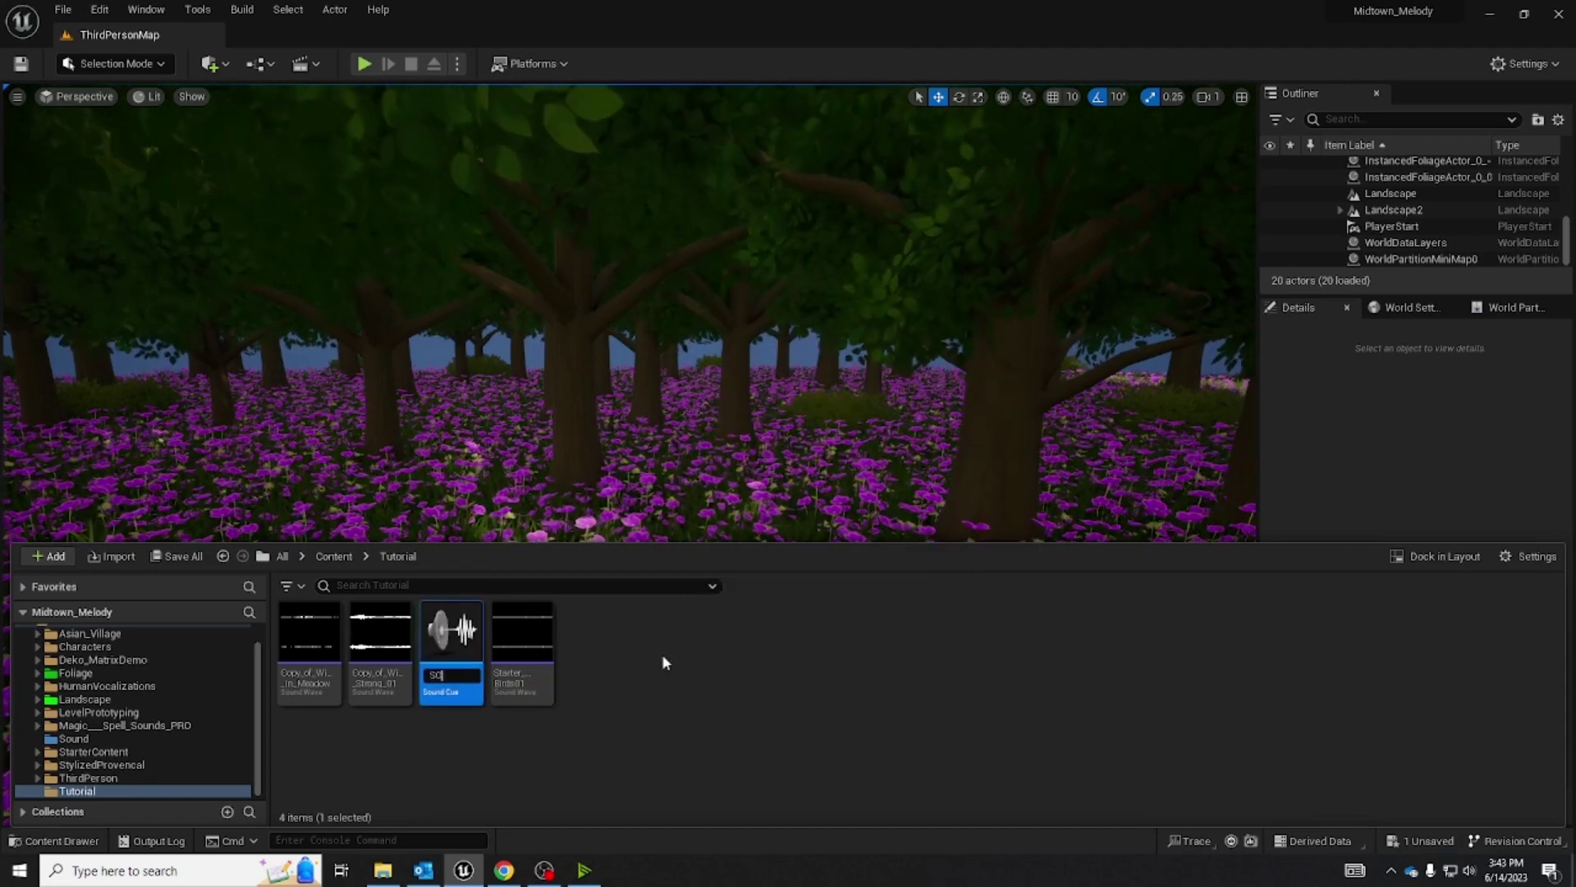
text(_)
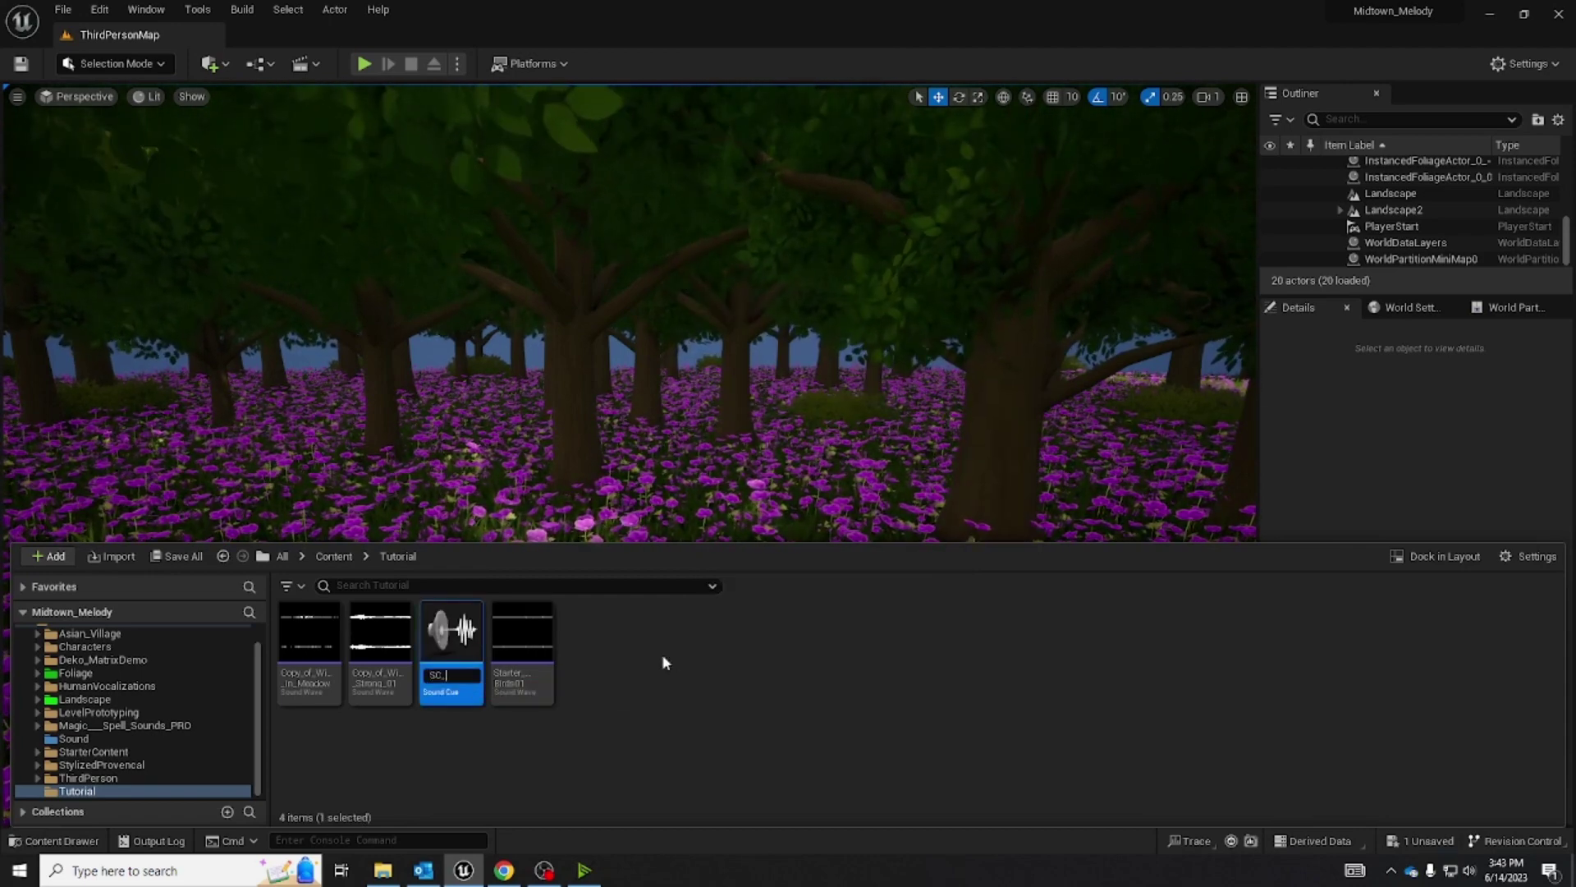
text(Tu)
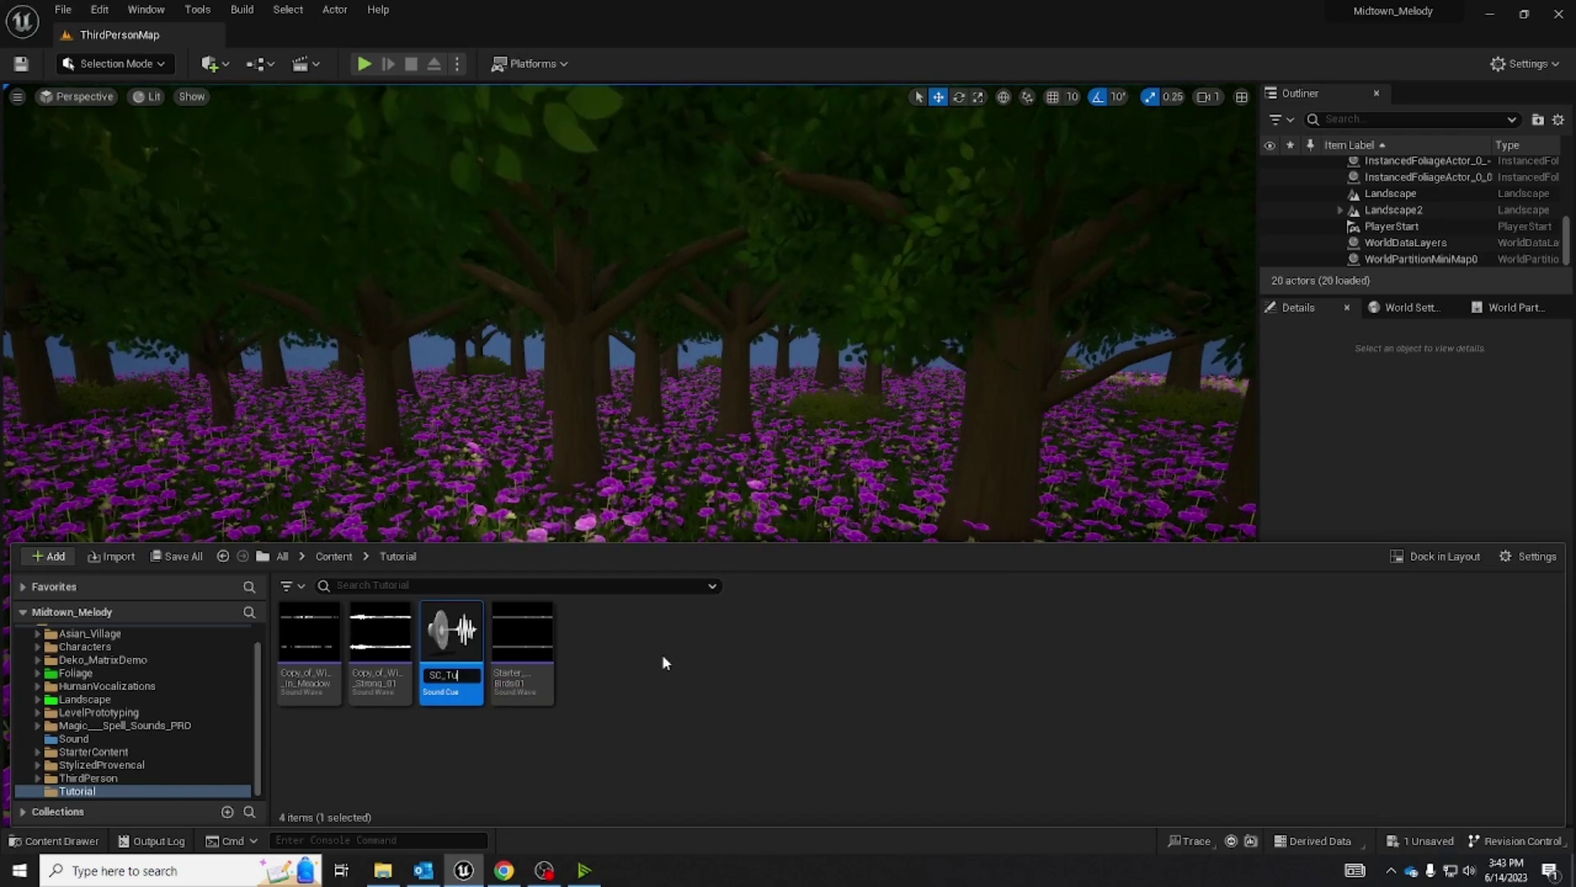
text(torial)
key(Return)
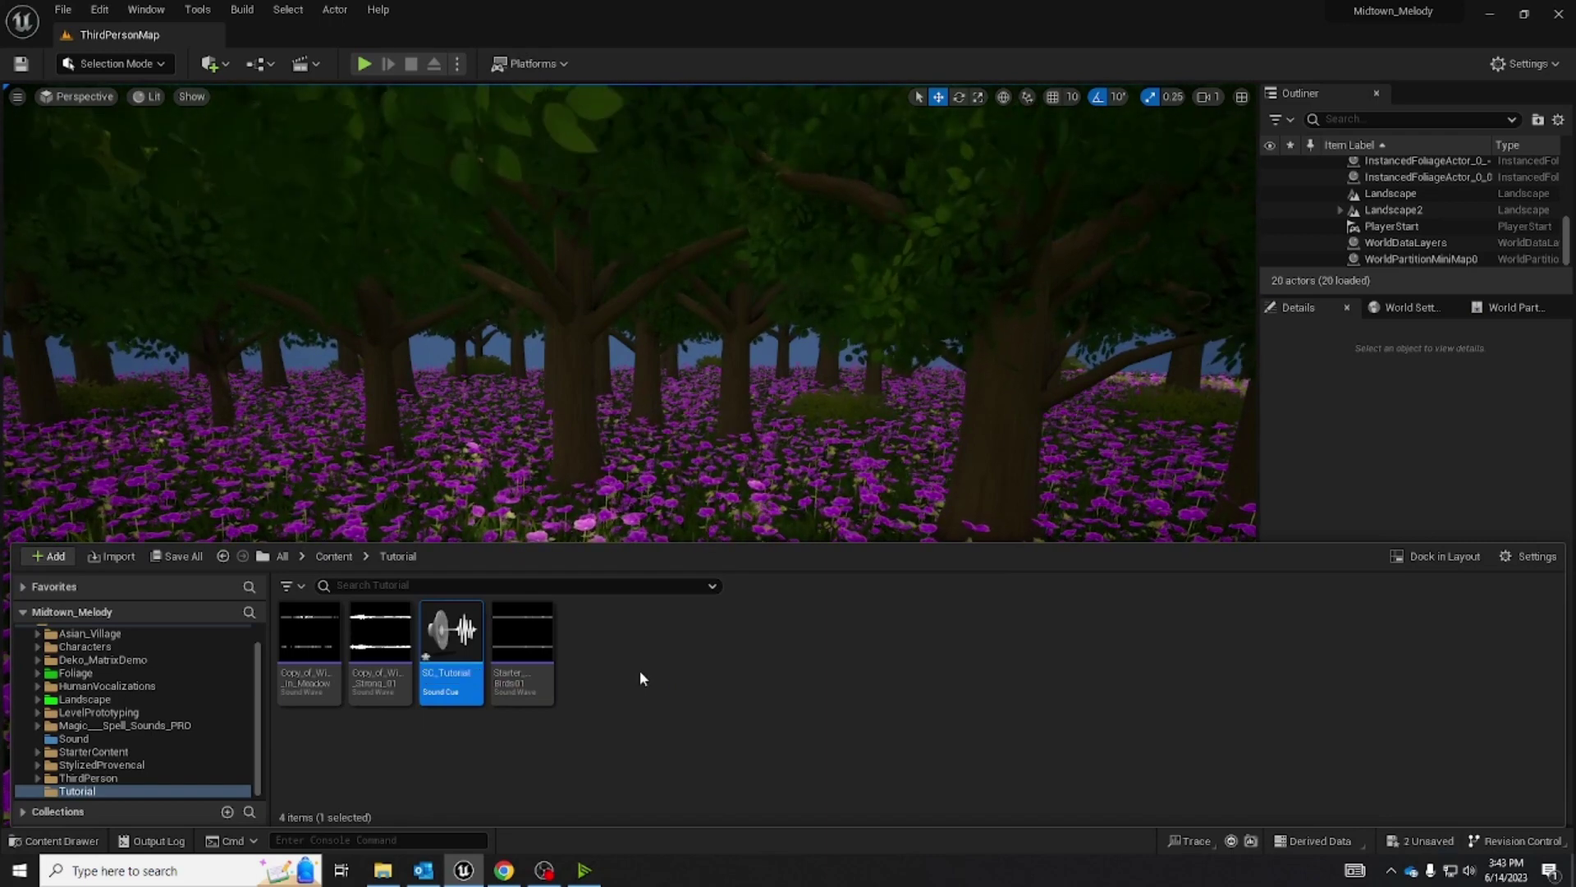
- Open SC_Tutorial in the Sound Cue editor and pan so Output sits to the right
mouse_move(449, 686)
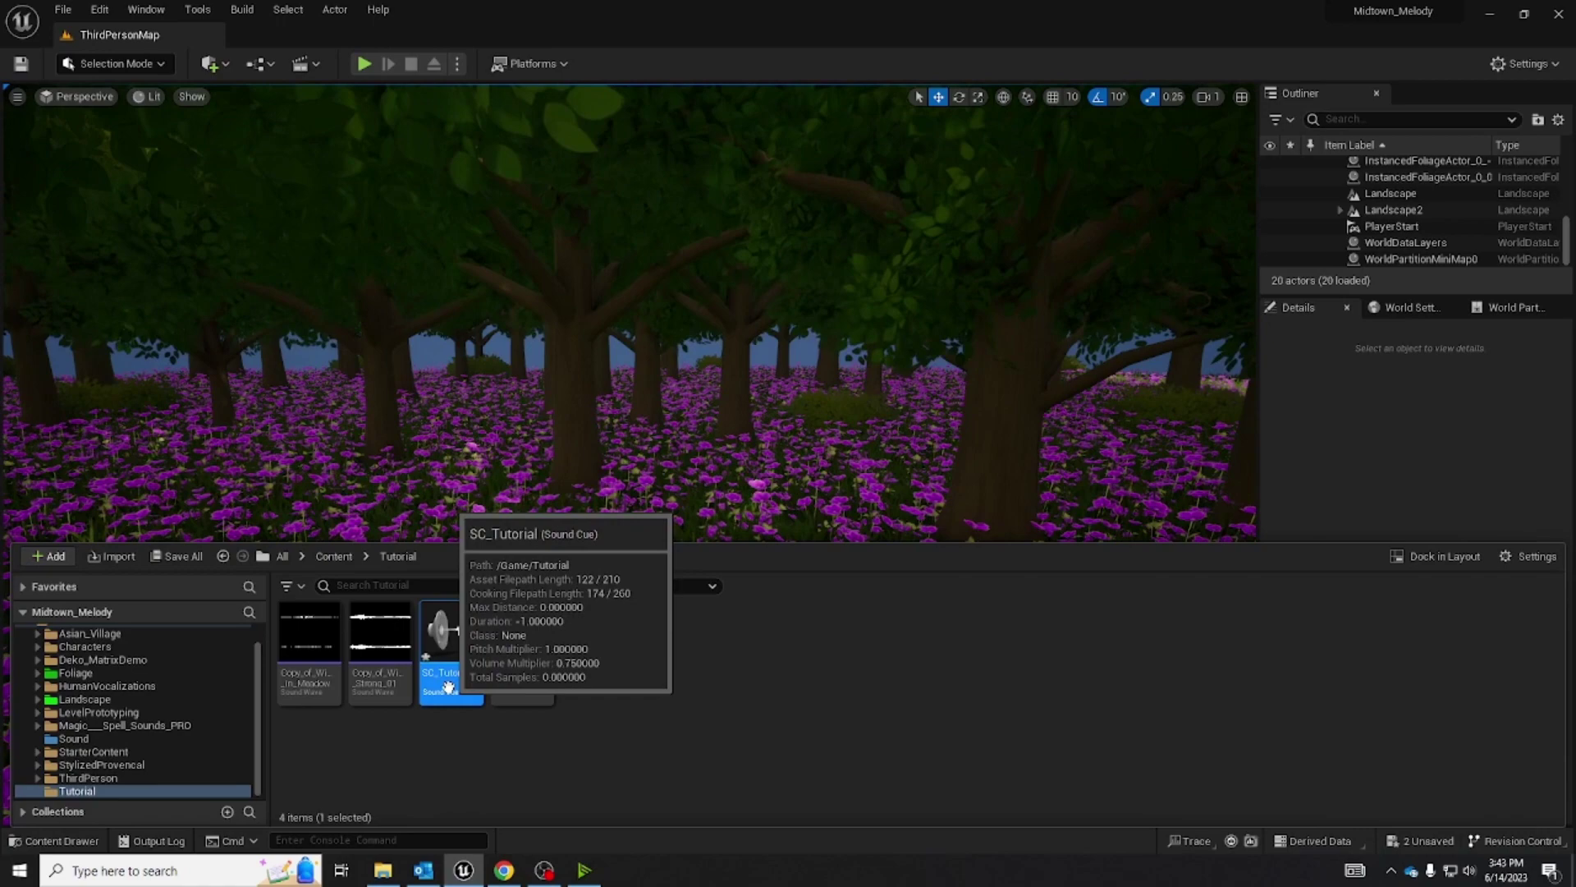
double_click(448, 686)
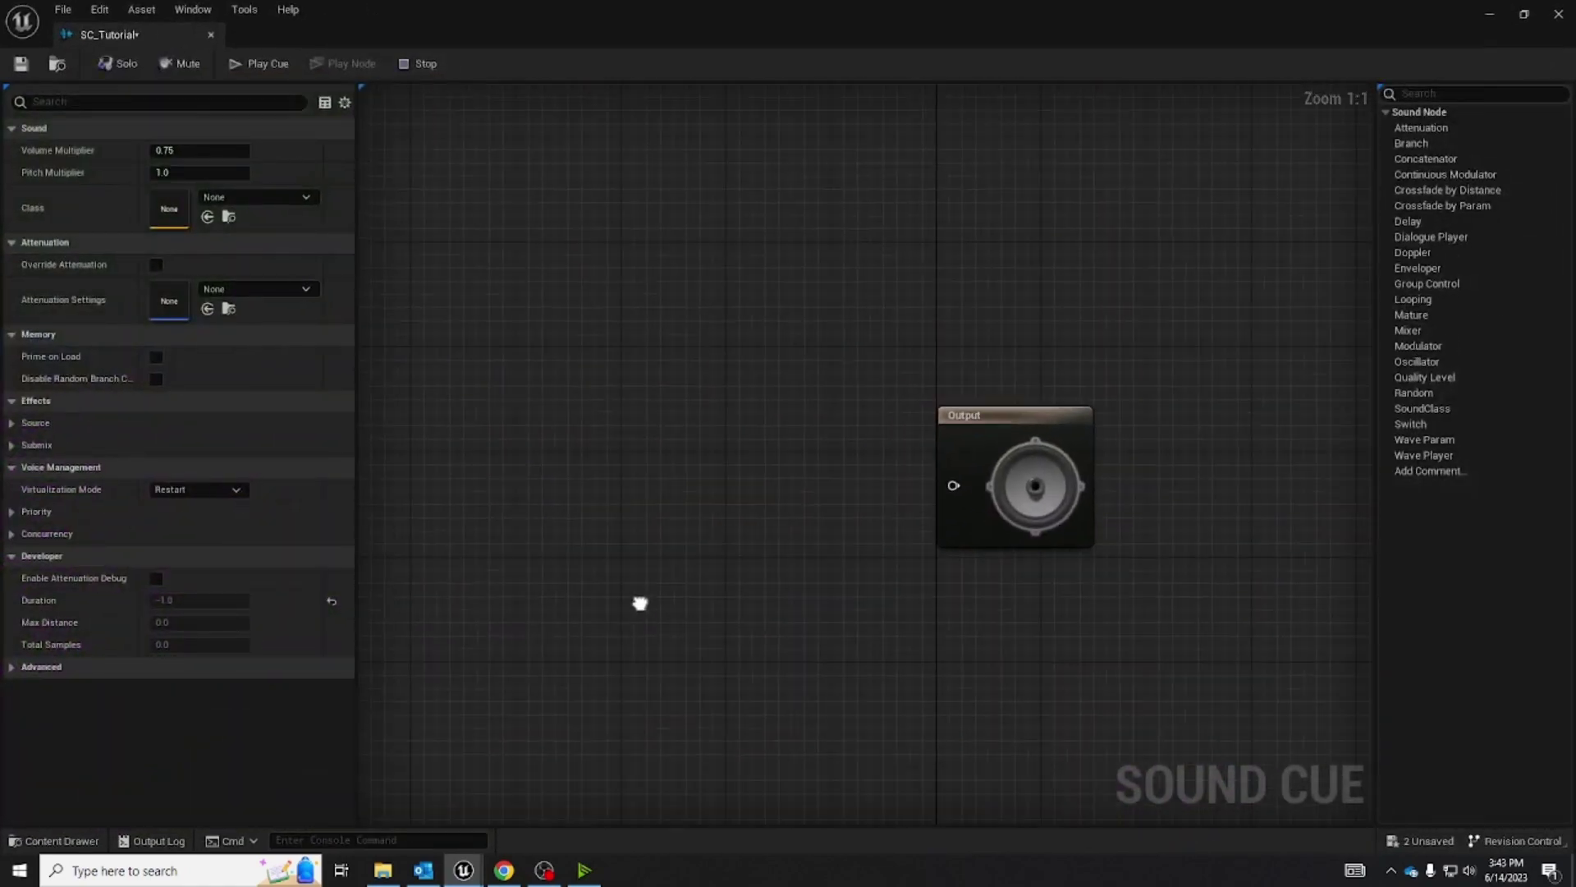
right_drag(641, 604, 910, 539)
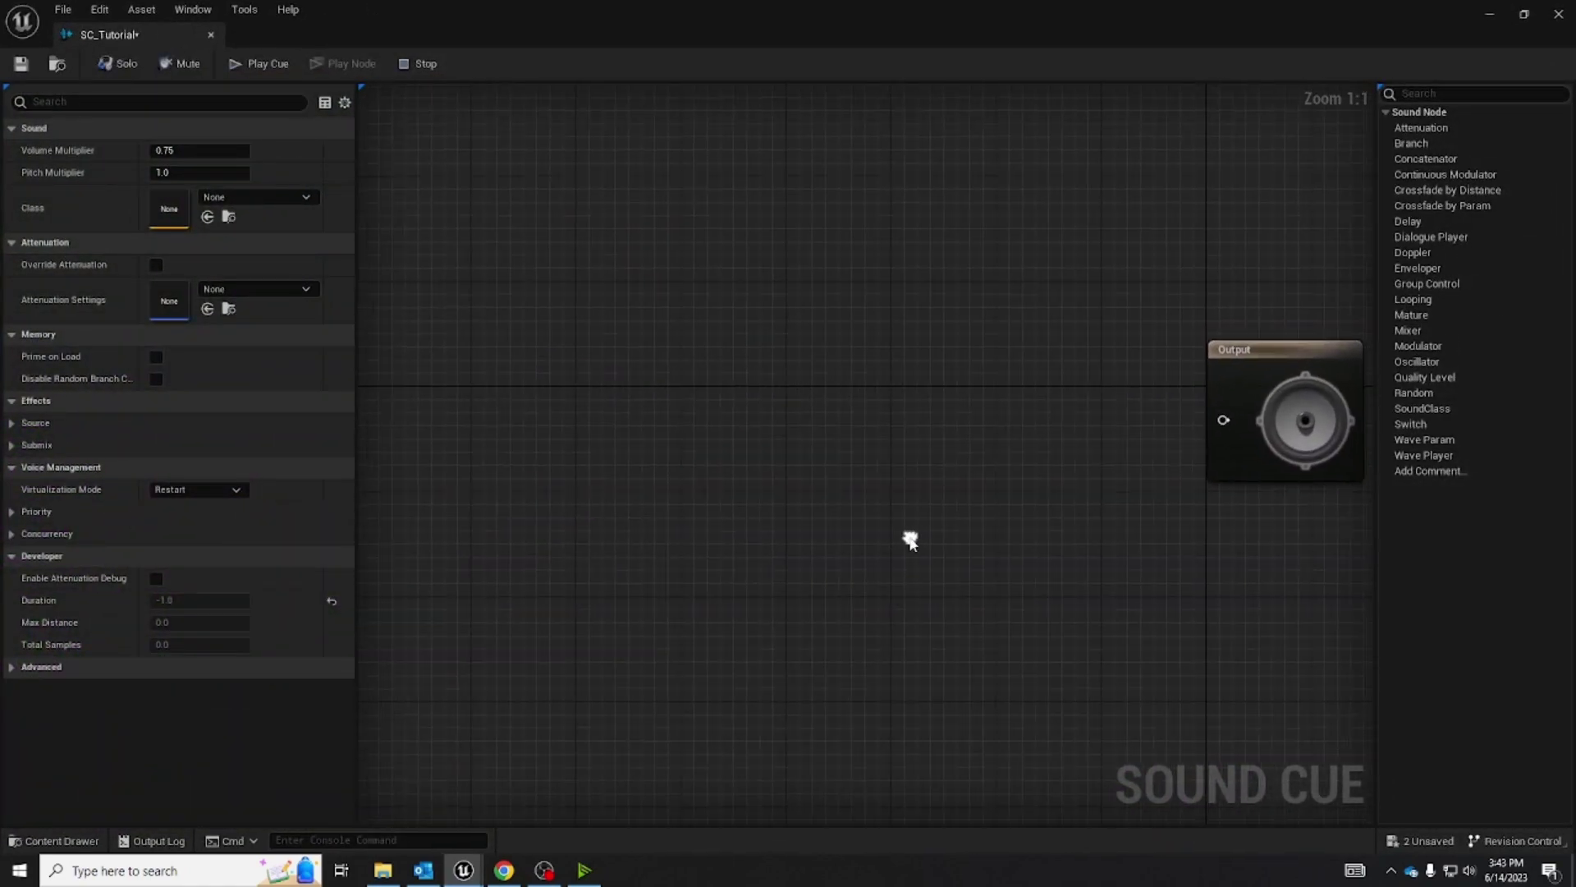
- Drag Copy_of_Wind_in_Meadow, Copy_of_Wind_Strong_01 and Starter_Birds01 into the cue graph as wave players
key(ctrl+space)
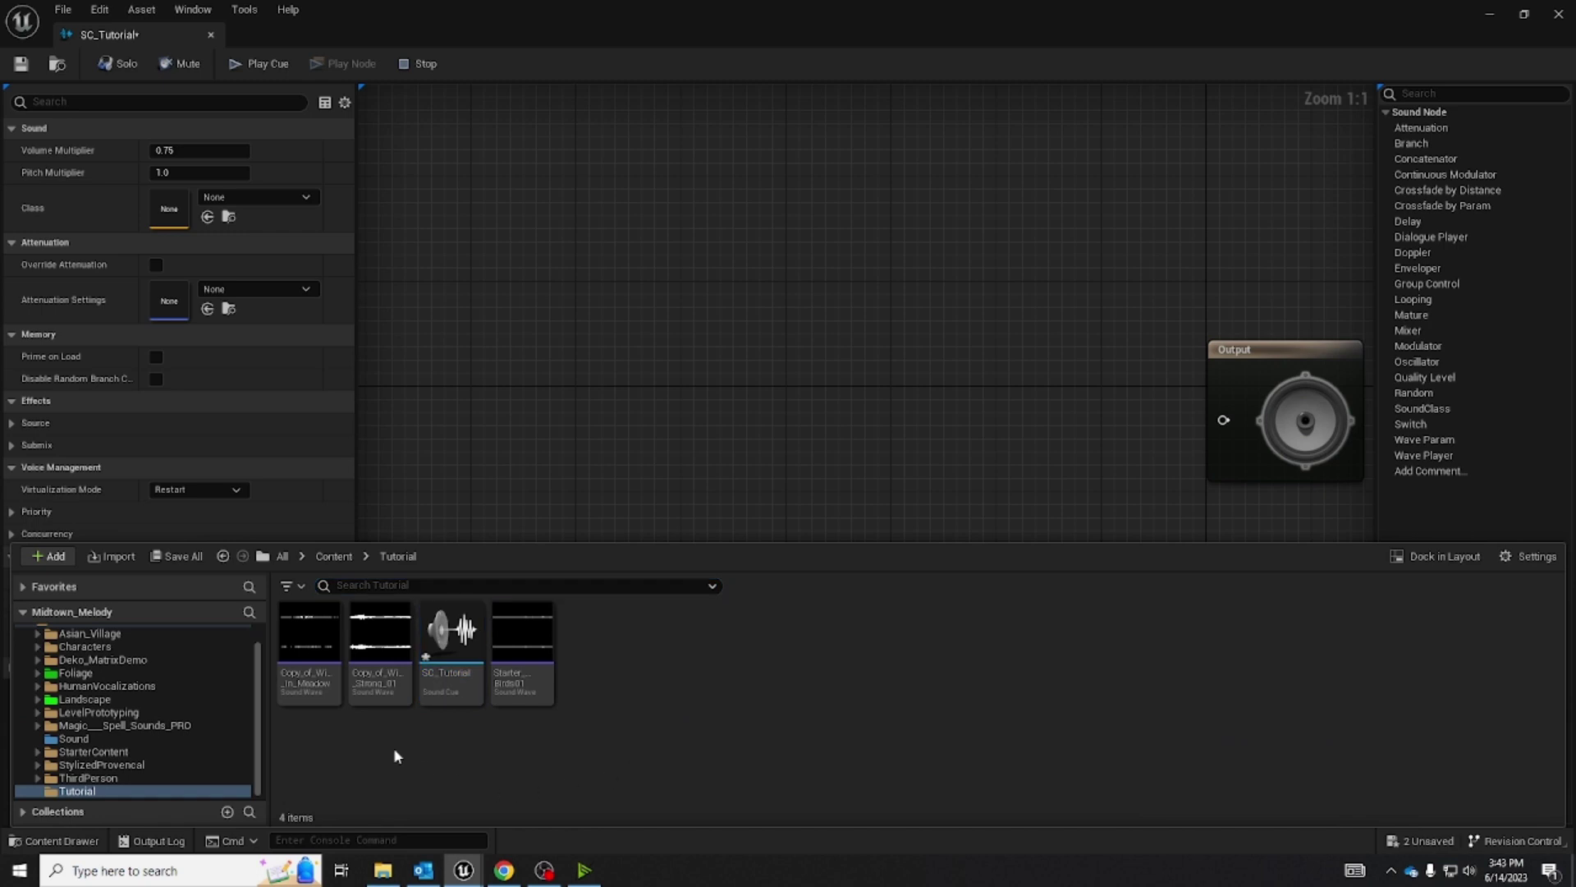
click(312, 689)
shift+click(380, 681)
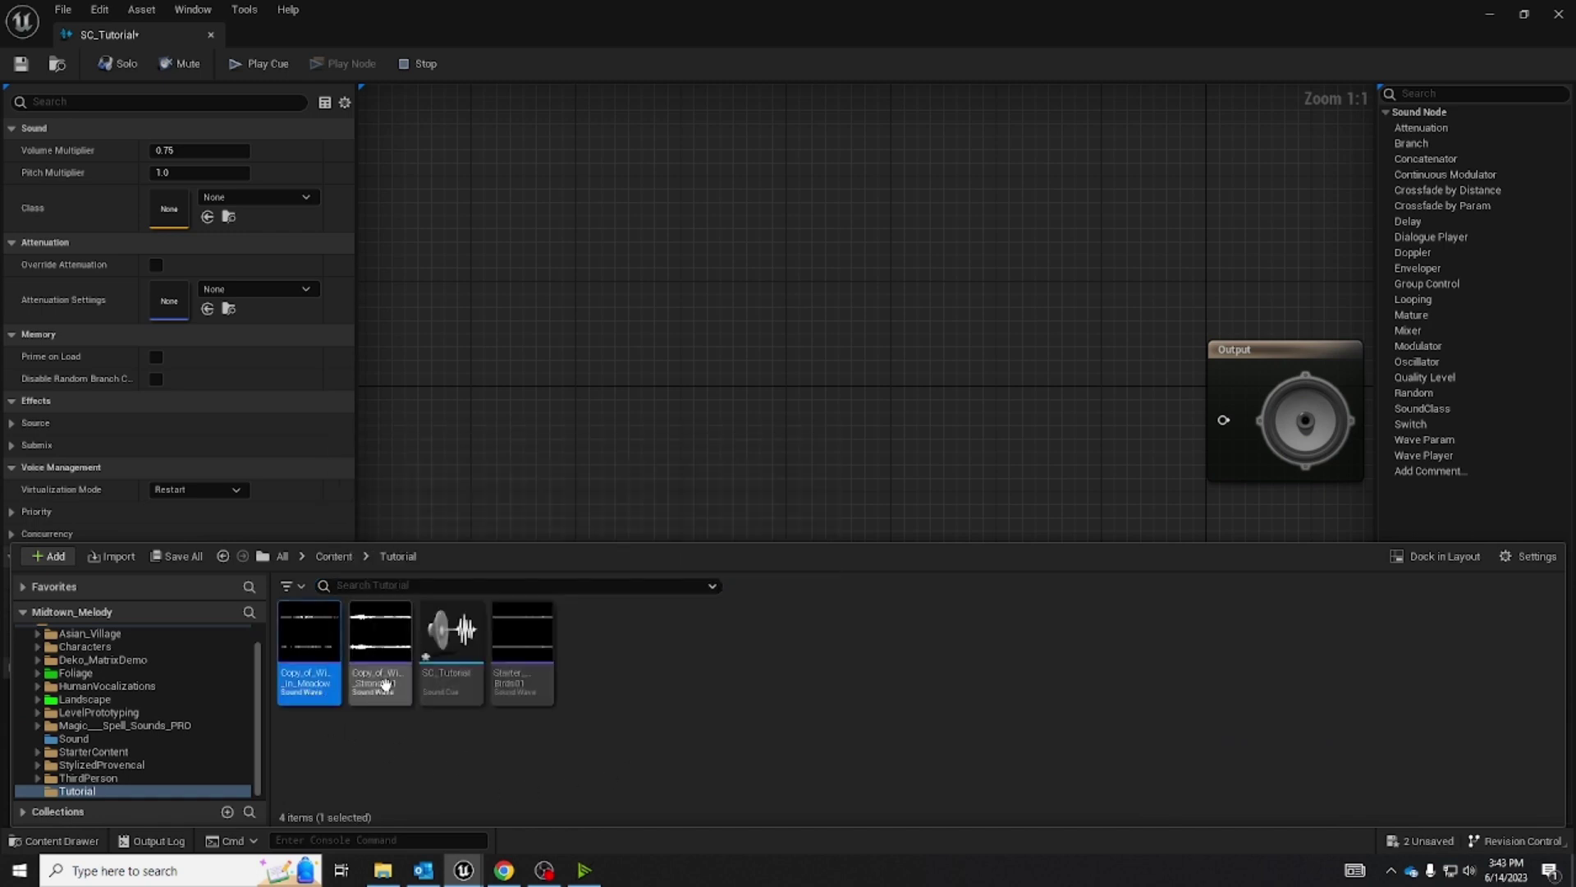
ctrl+click(528, 686)
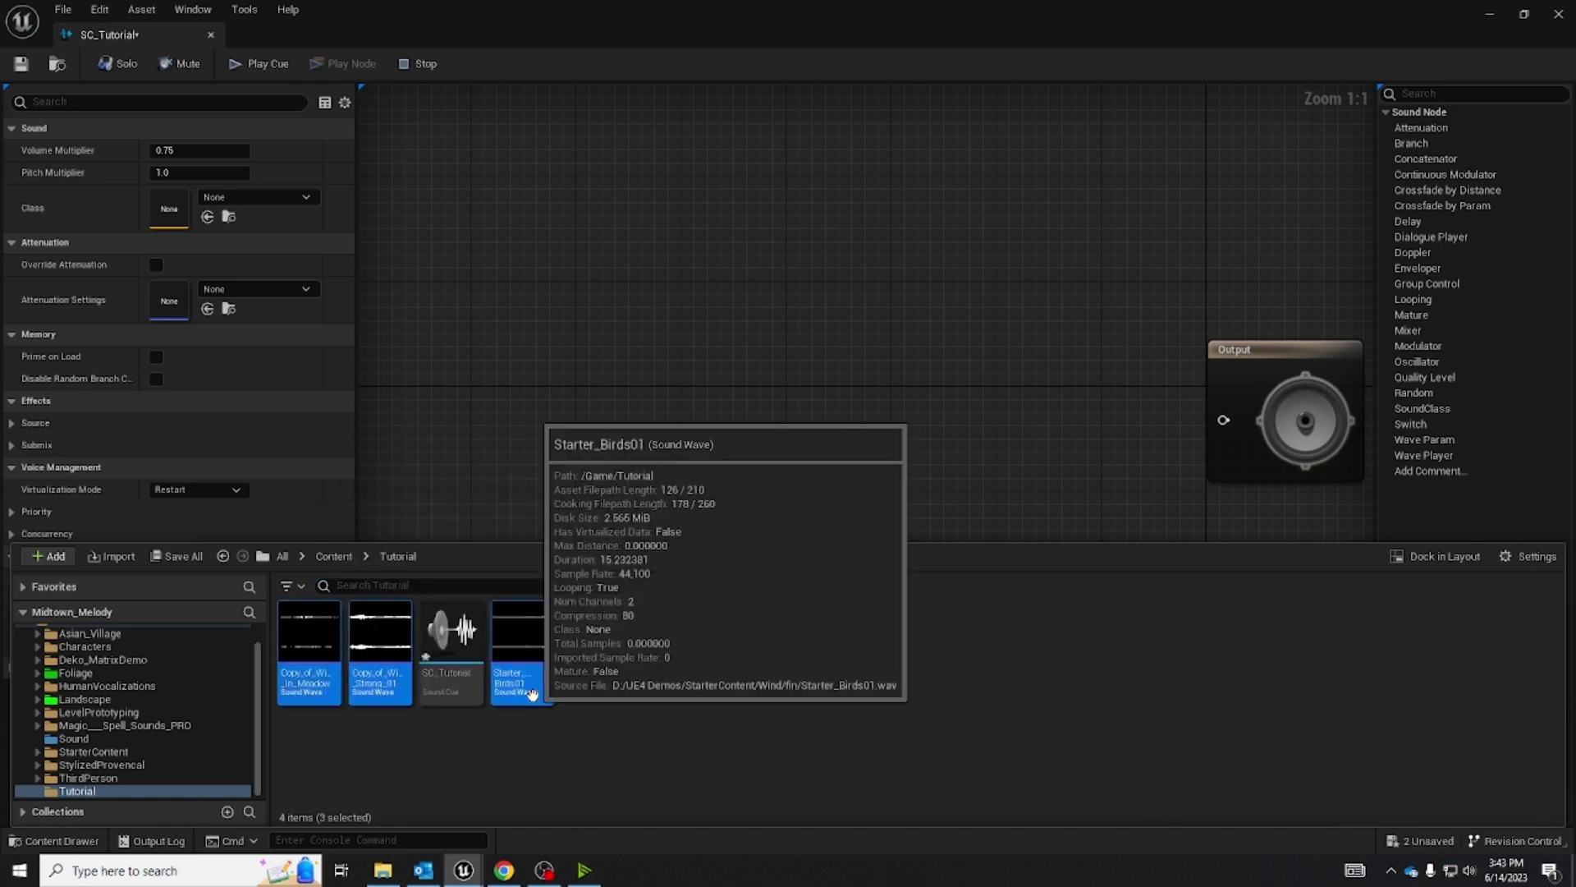
drag(527, 686, 702, 393)
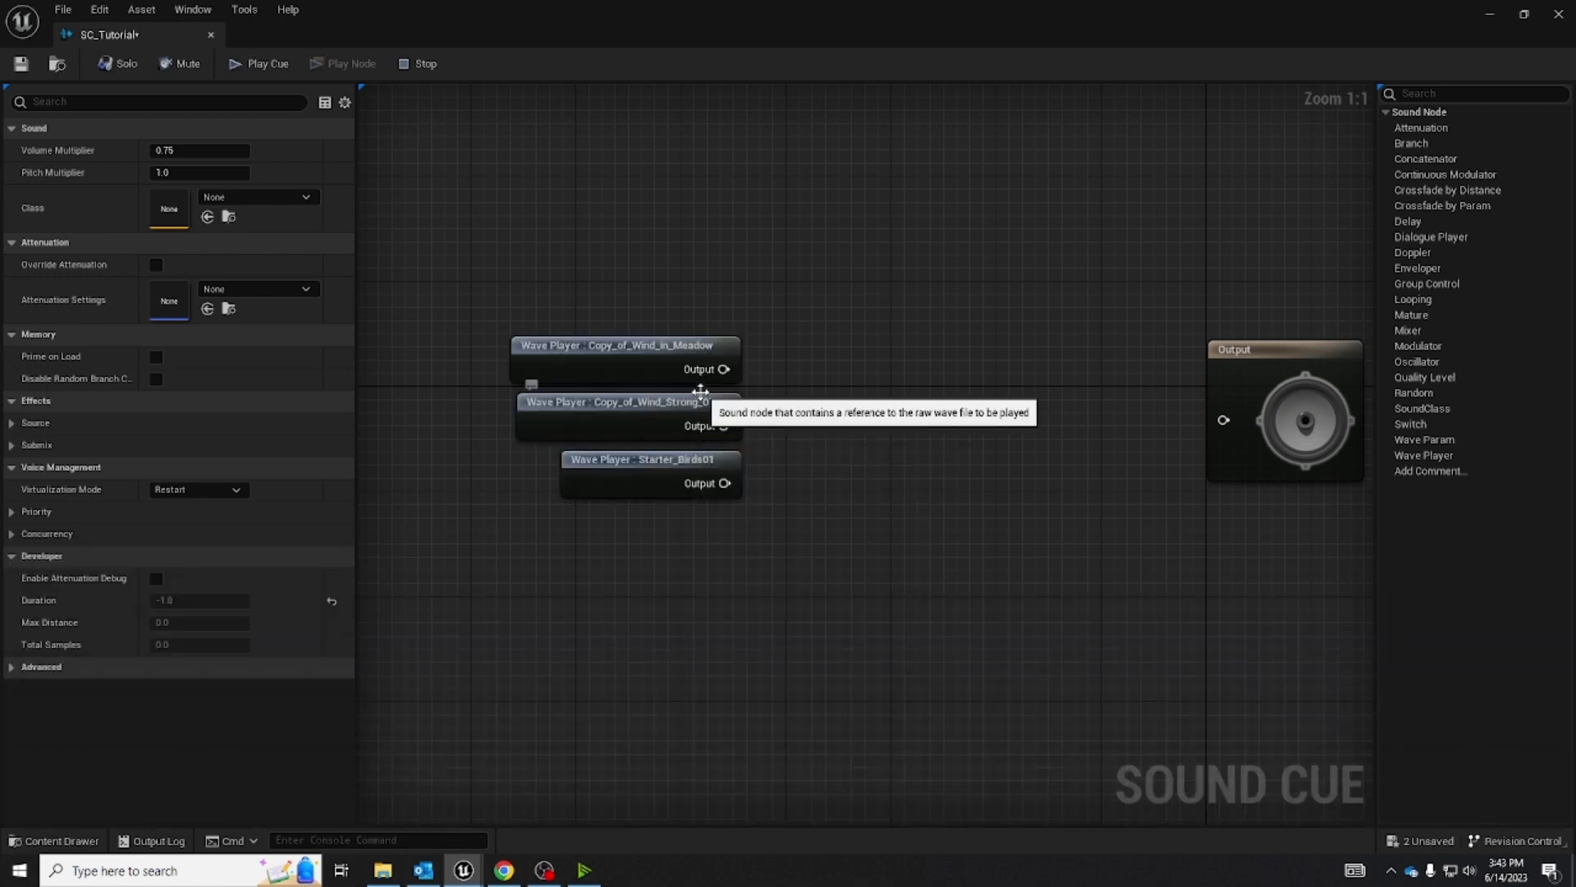
- Move the three wave player nodes together up and to the left
right_drag(923, 484, 949, 510)
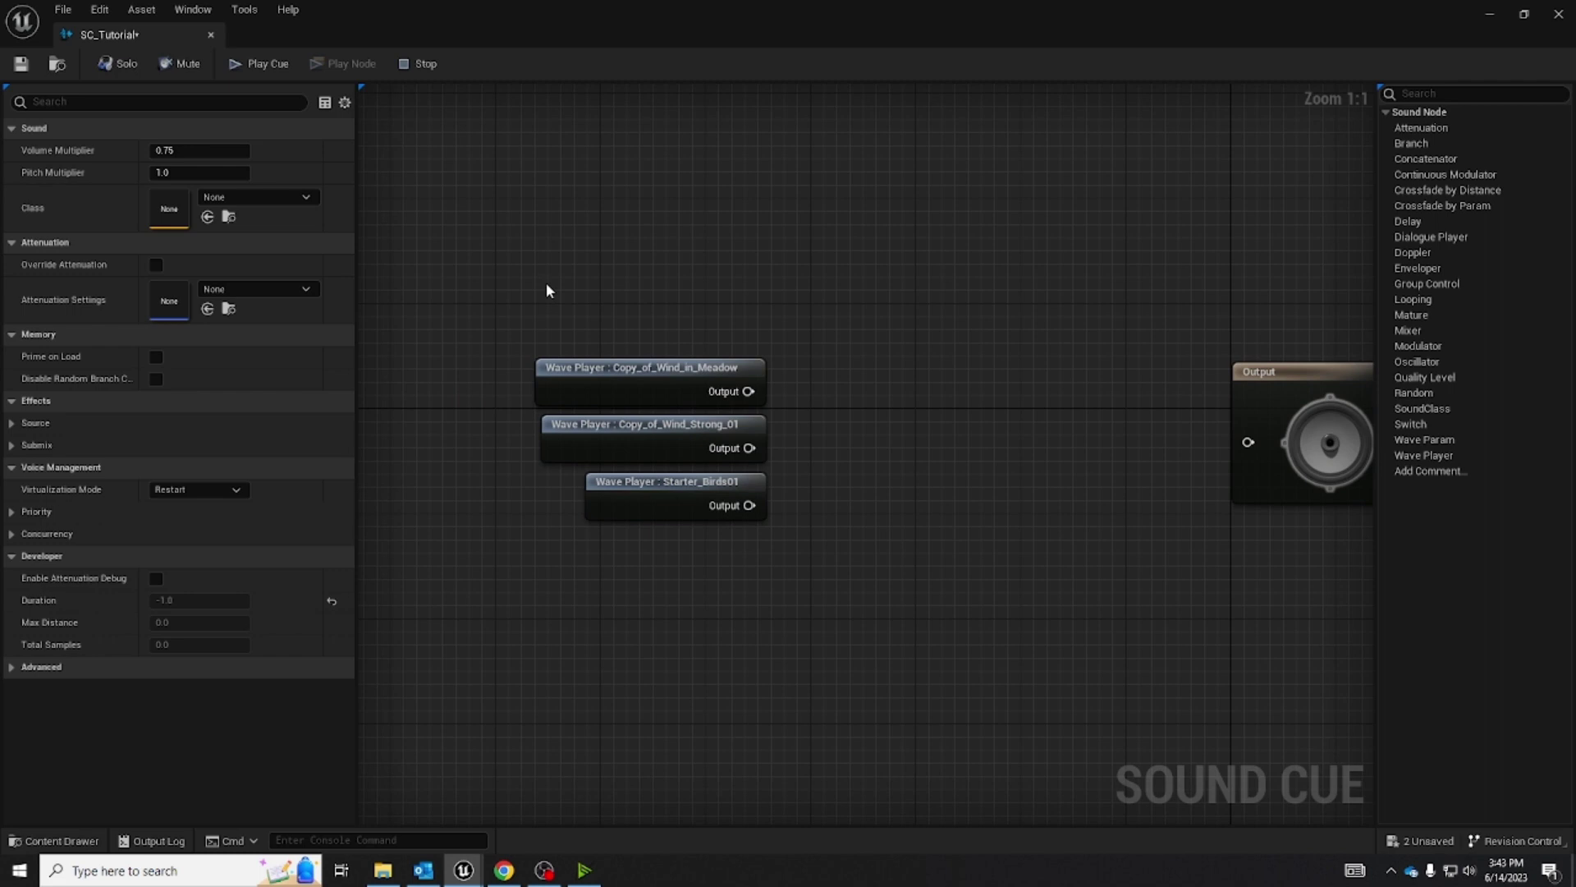
drag(542, 289, 828, 589)
drag(633, 408, 496, 351)
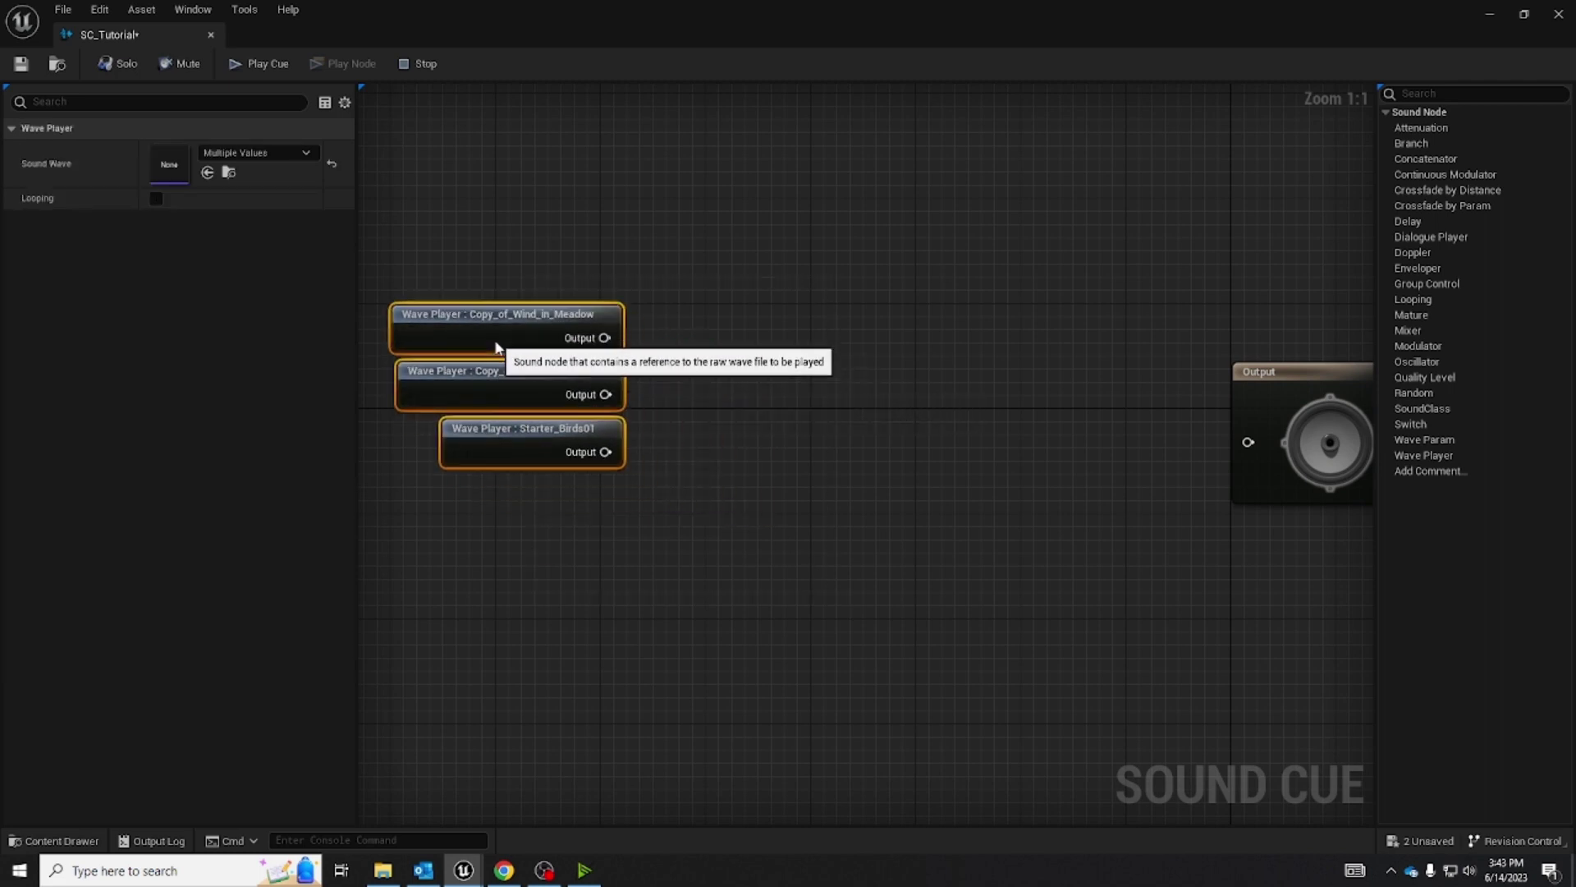
click(864, 601)
right_drag(864, 601, 884, 633)
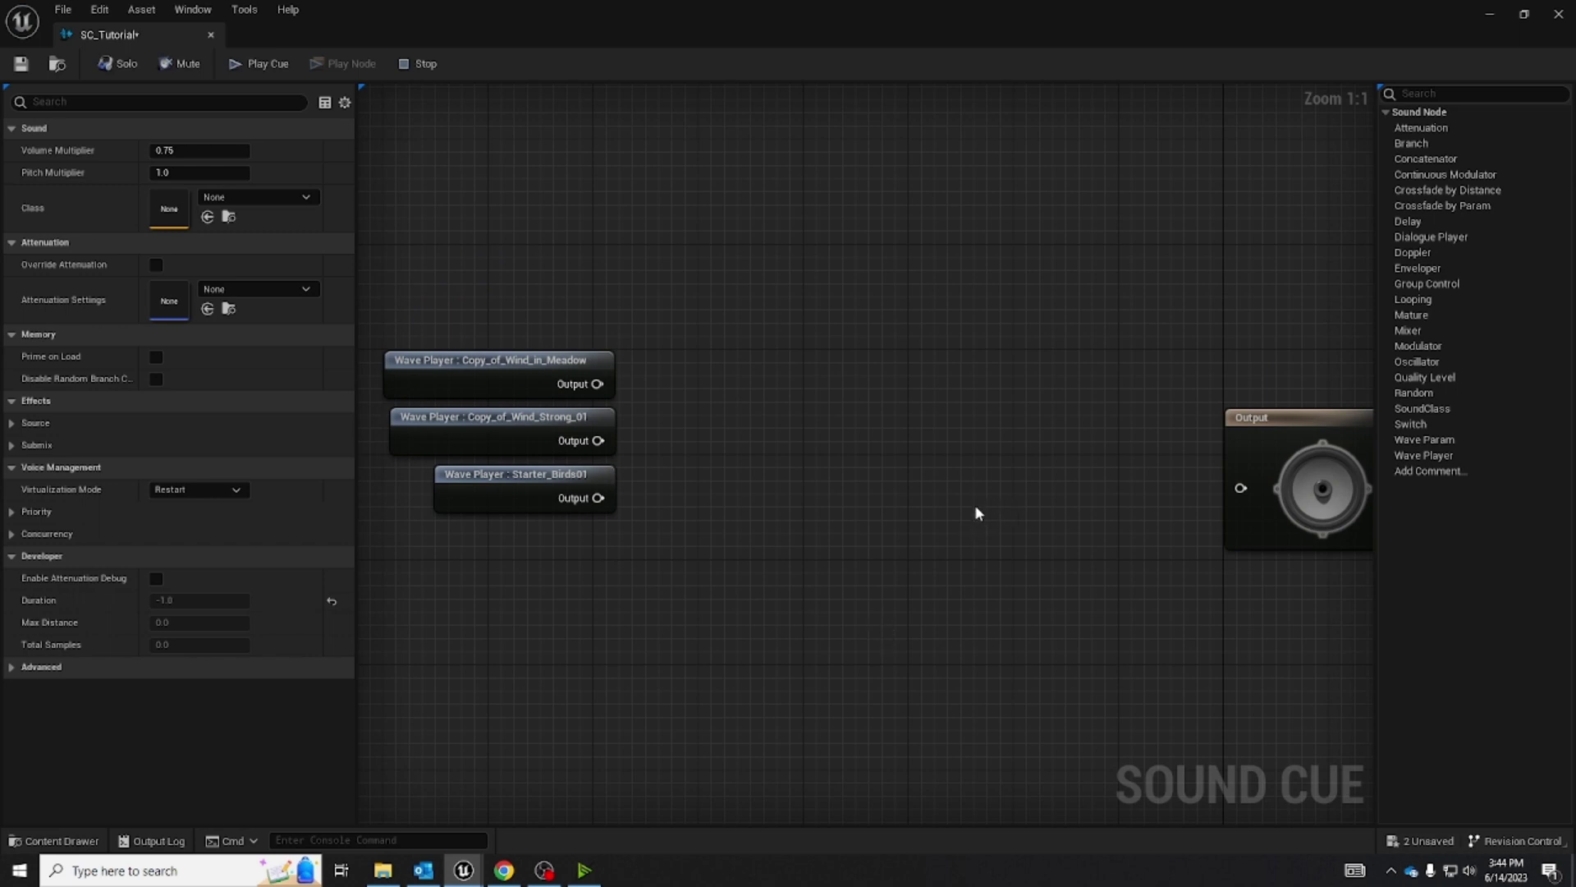
- Add a Mixer node via a 'mix' search and place it between the wave players and Output
right_click(762, 434)
text(mixer)
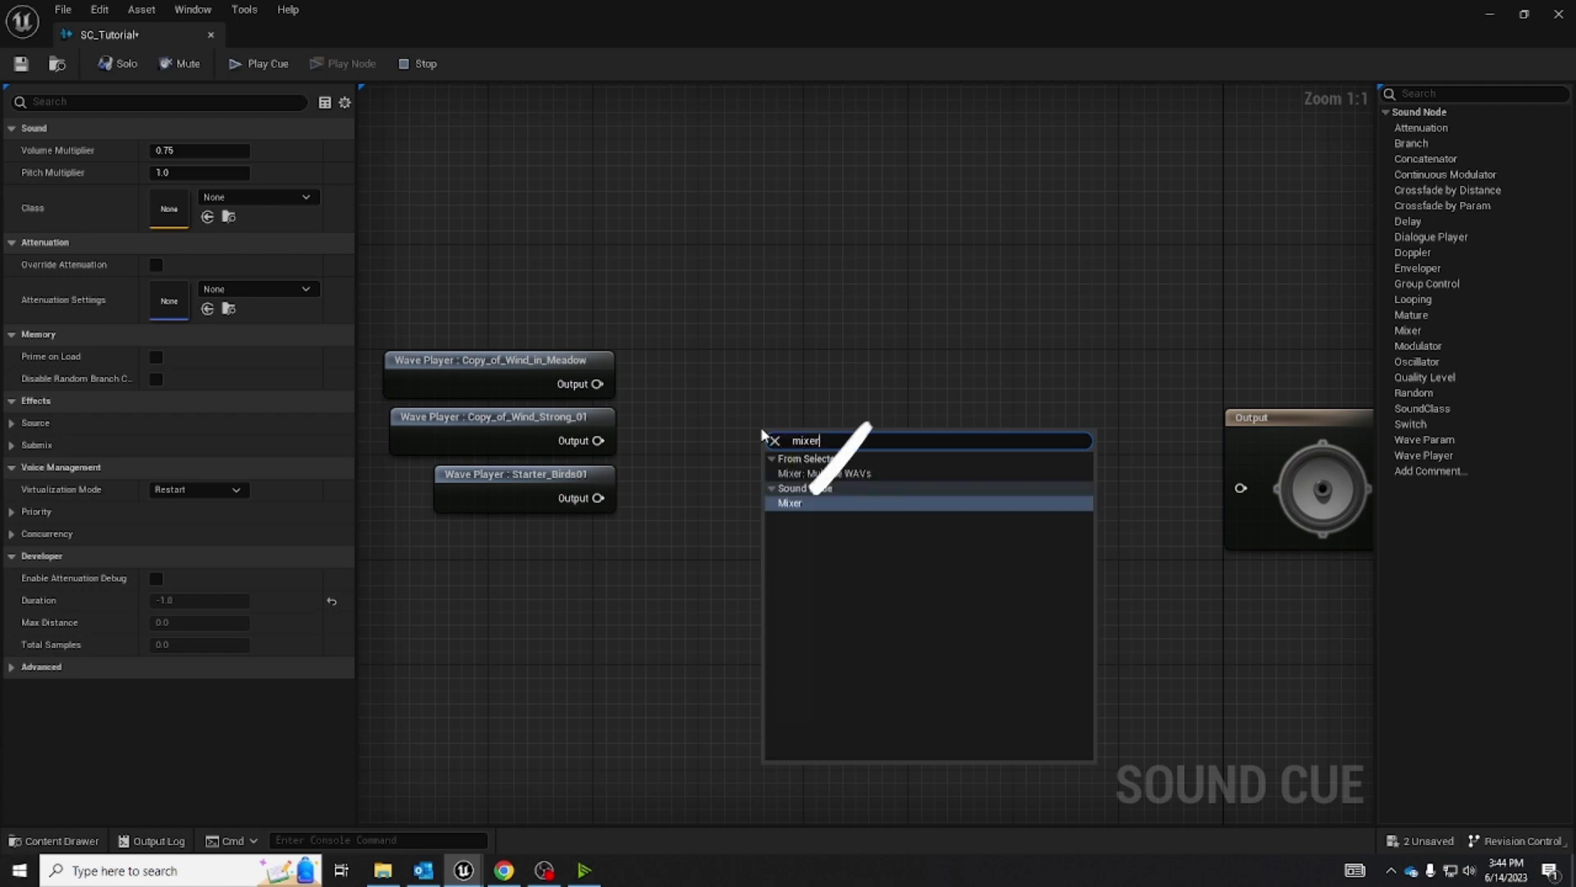
click(804, 507)
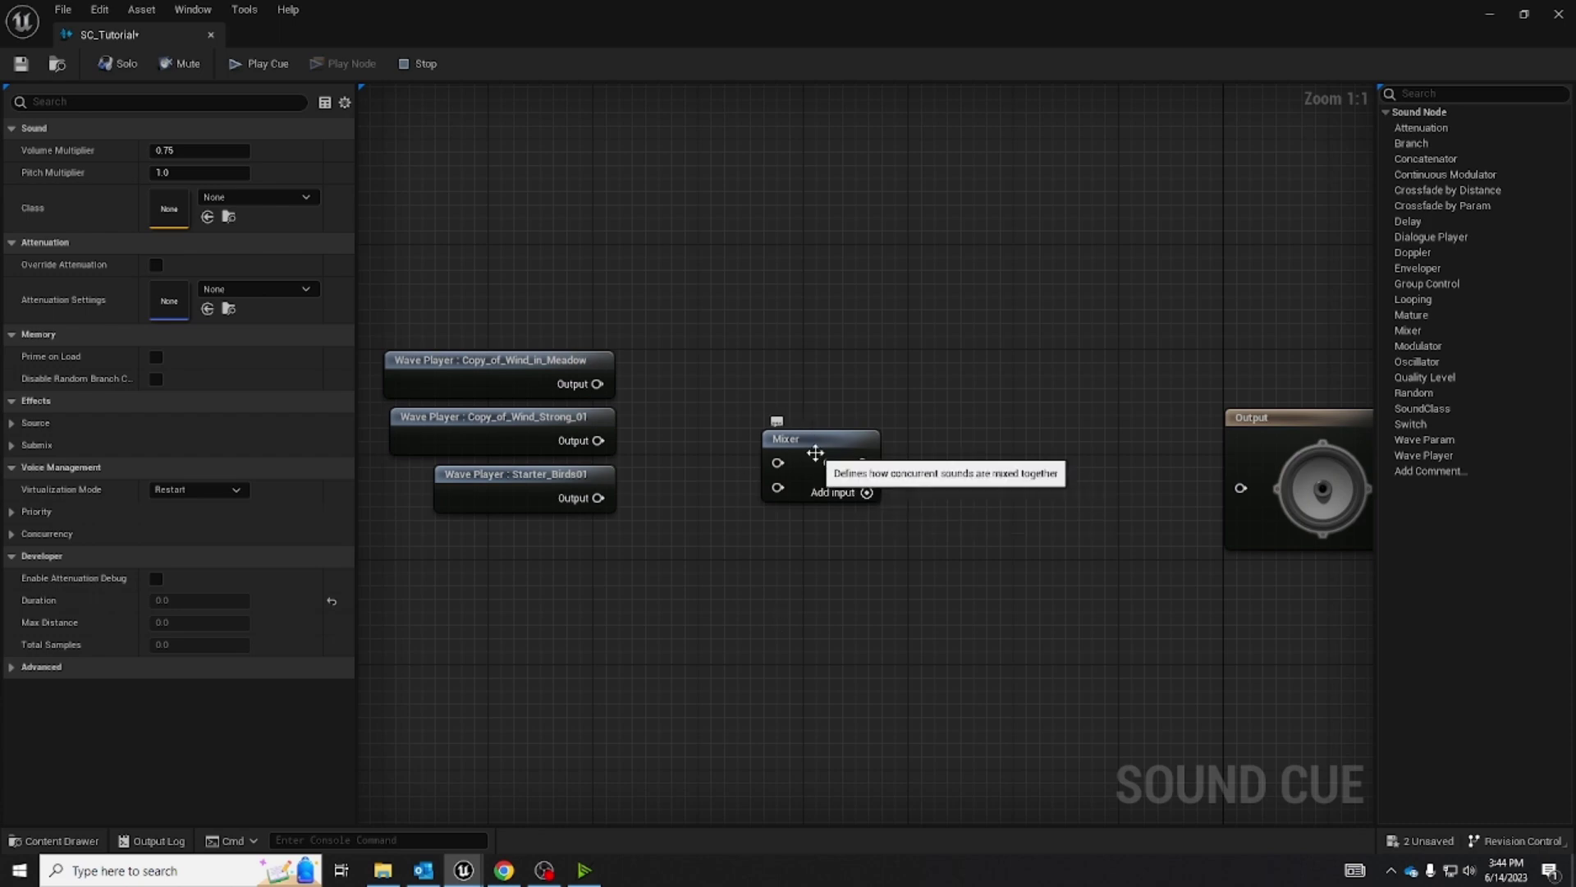
drag(816, 457, 750, 404)
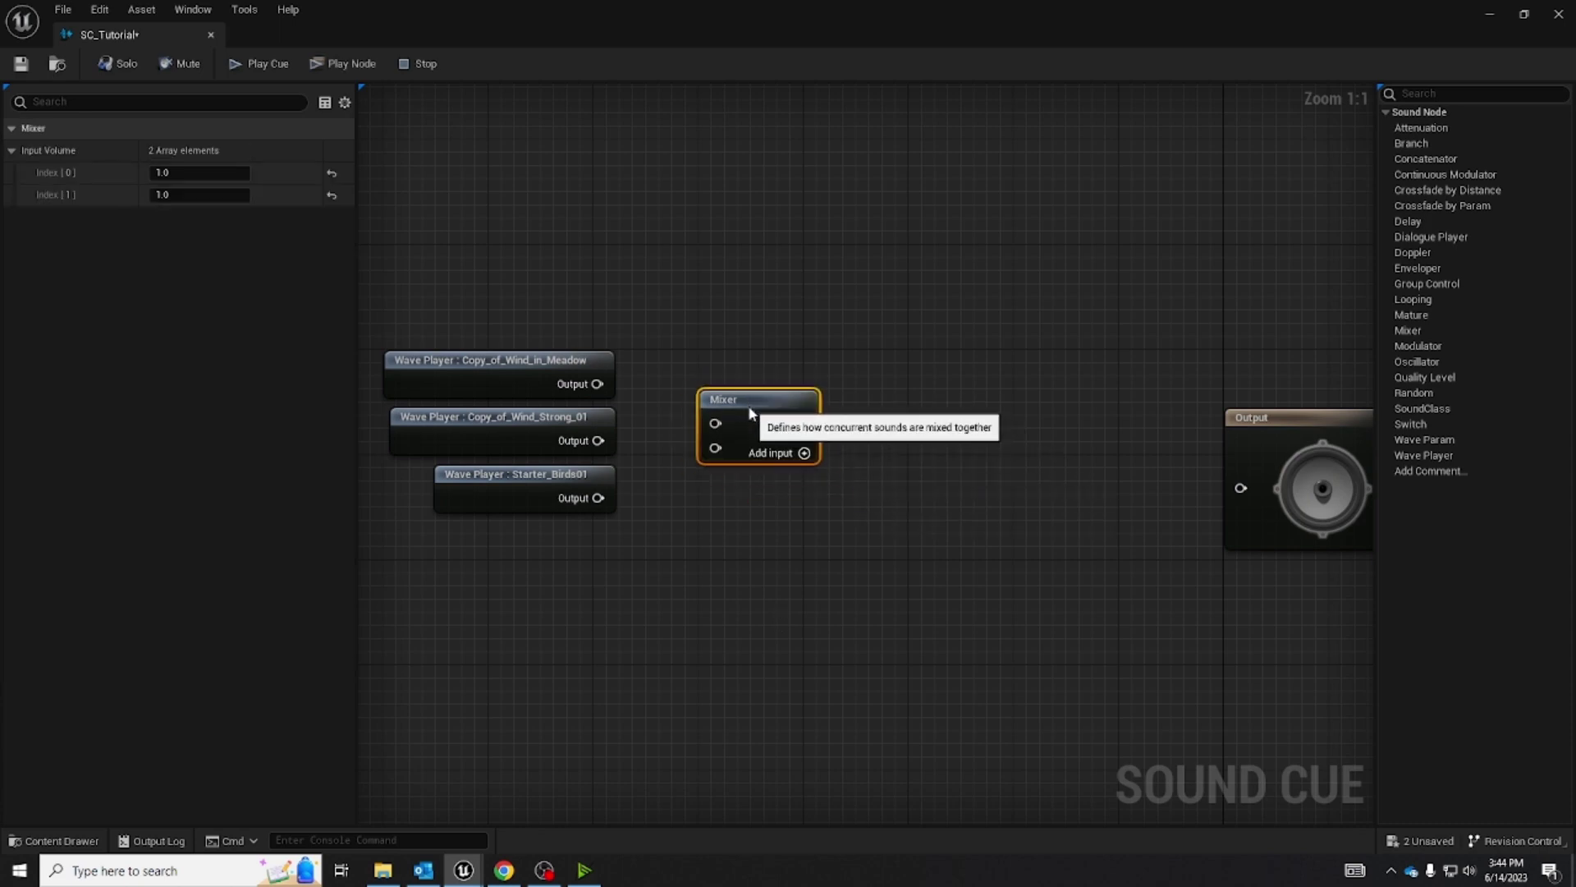
- Give the Mixer a third input and wire the three wave players into inputs one, two and three
click(804, 454)
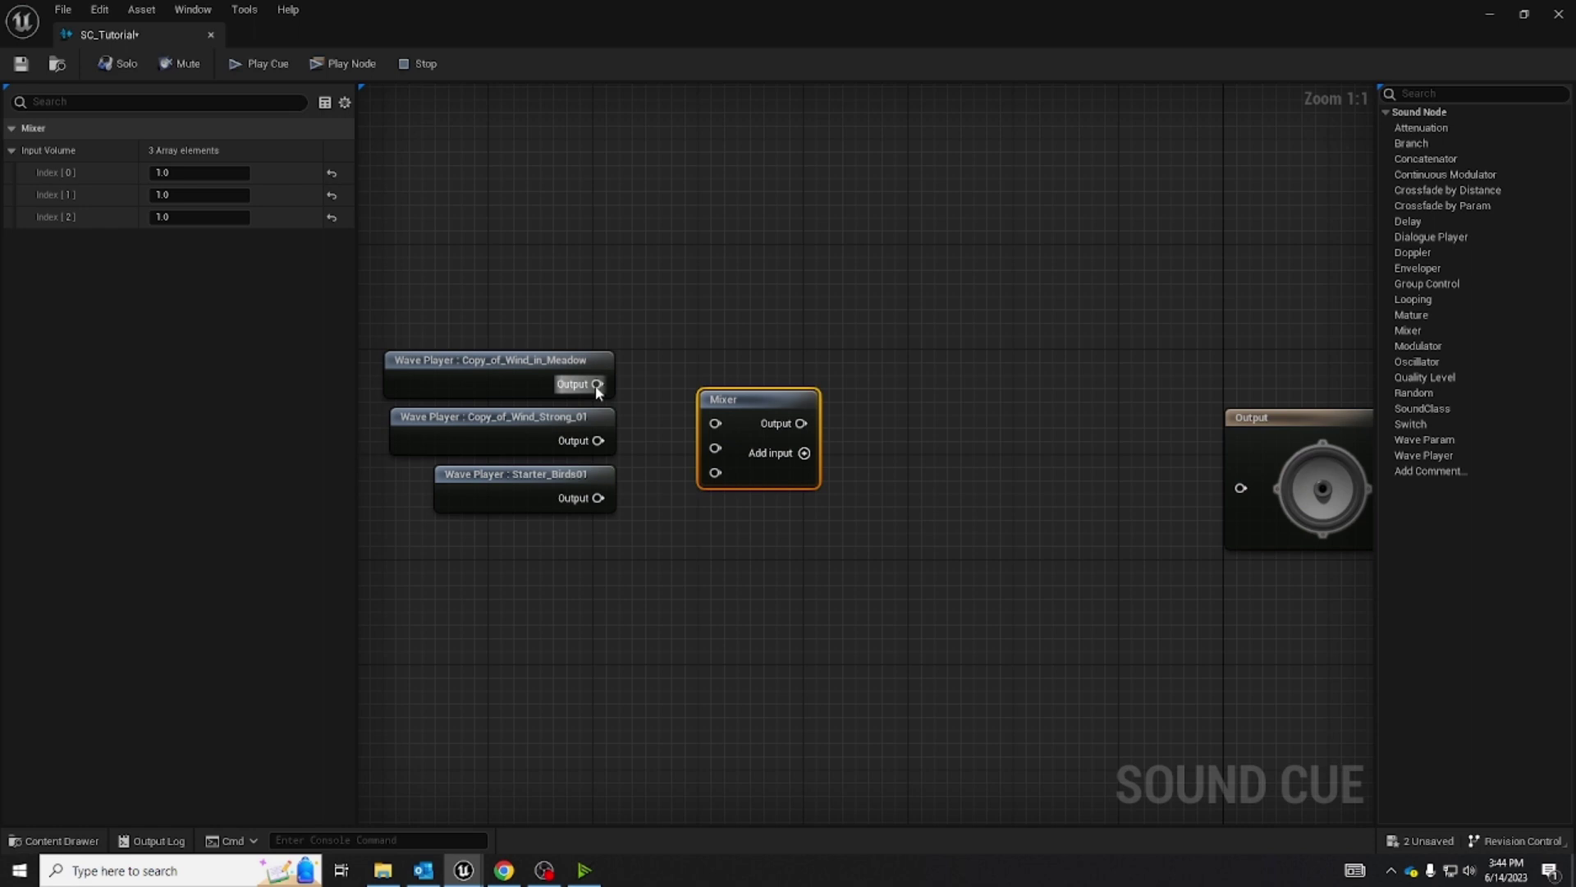
drag(597, 383, 729, 431)
drag(598, 440, 715, 448)
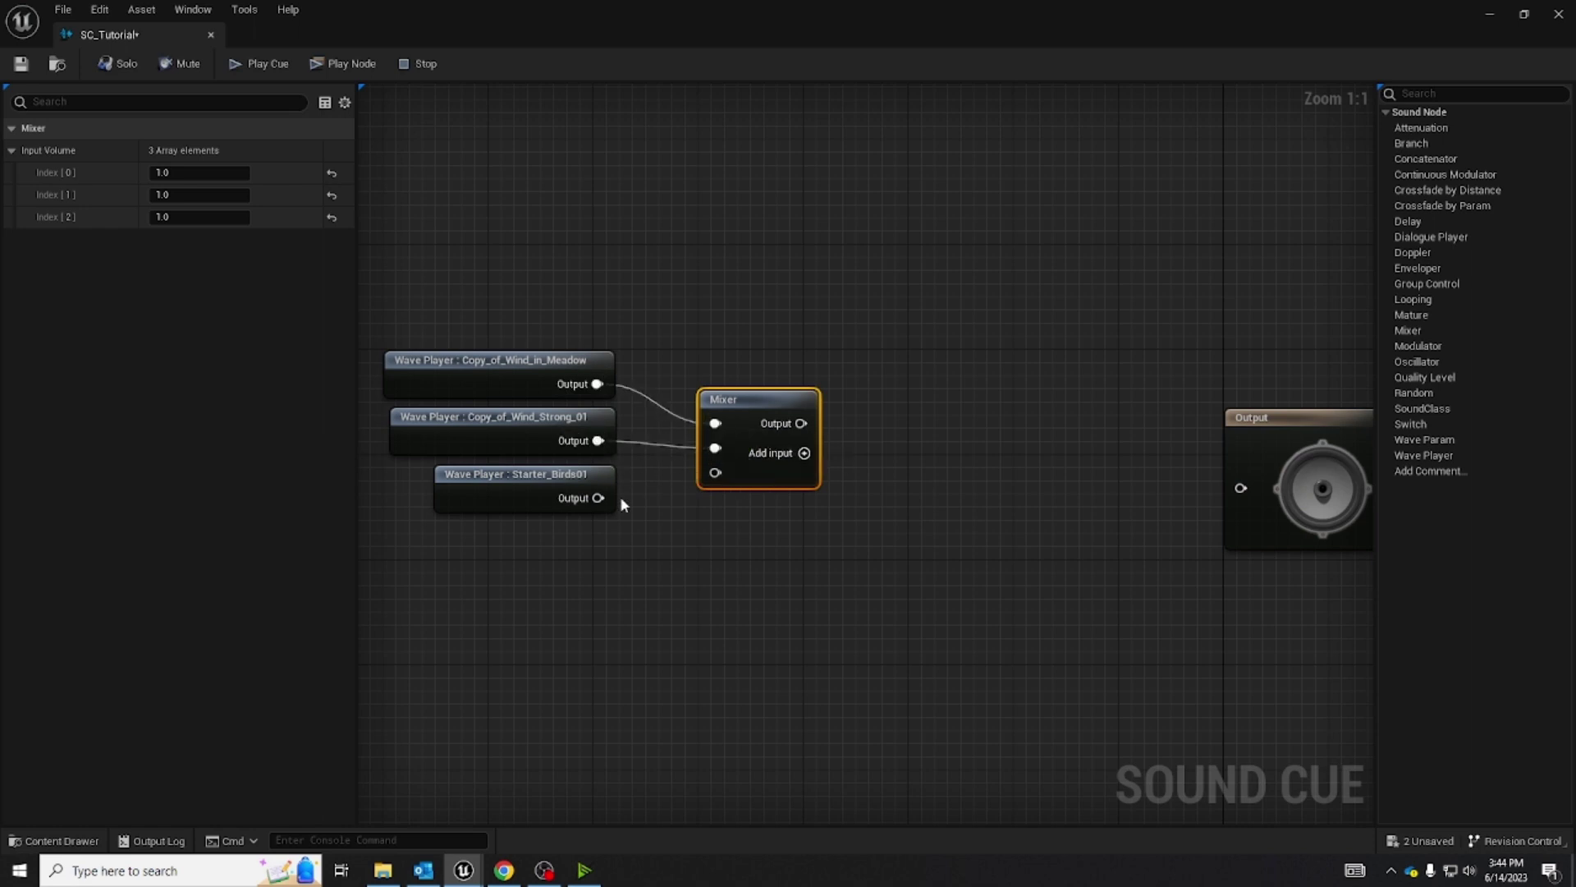
drag(598, 498, 715, 474)
click(746, 562)
right_drag(746, 562, 770, 587)
drag(777, 436, 724, 396)
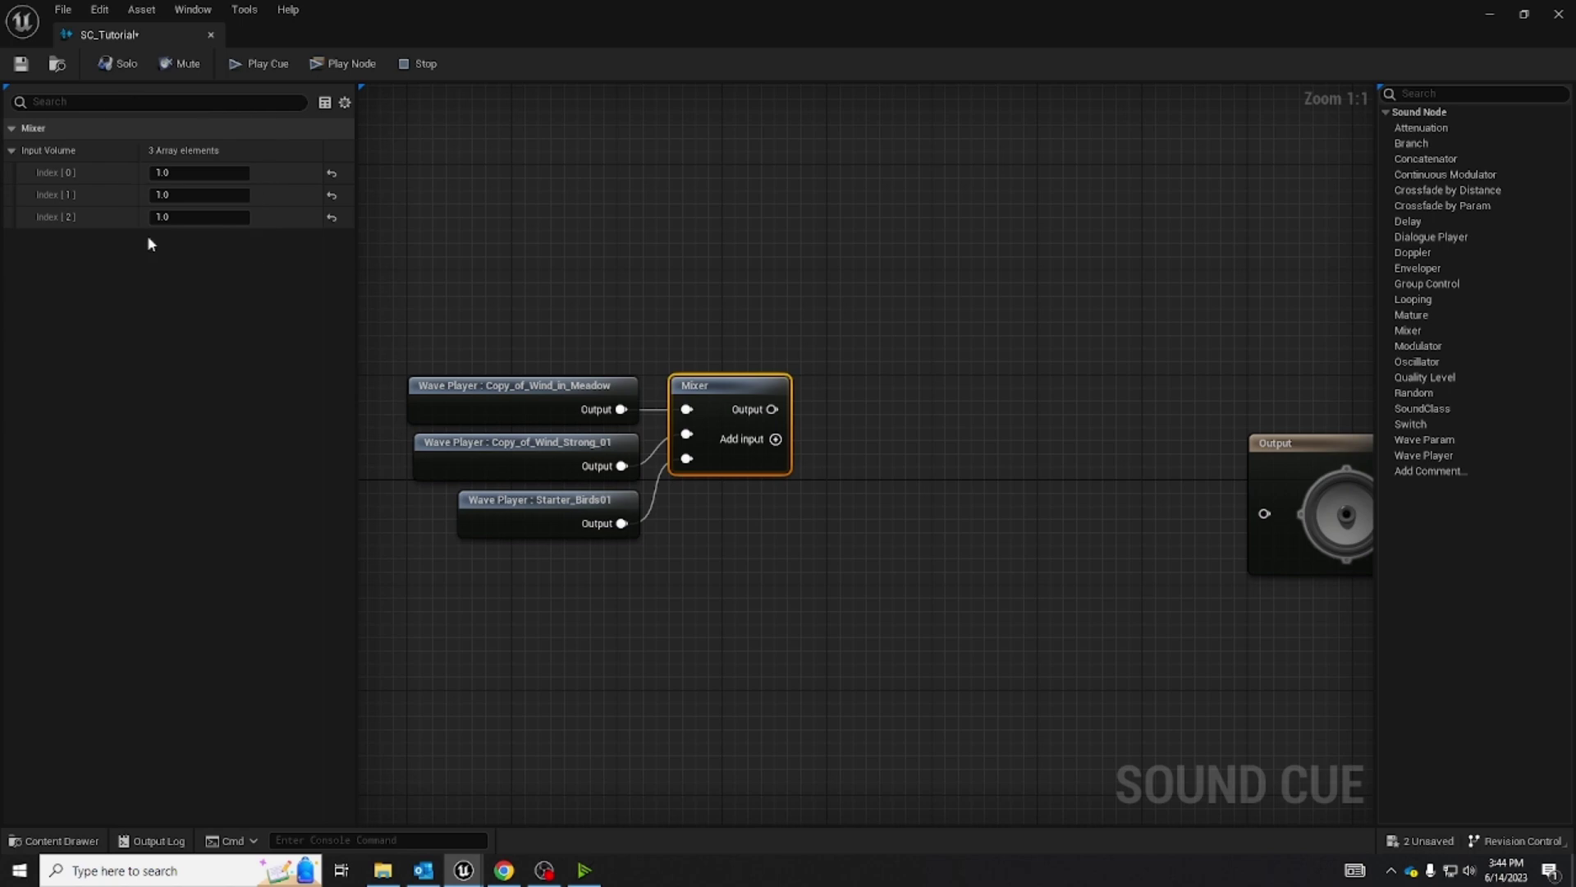
- Set the Mixer's Input Volume index 1 to 0.5 and index 2 to 2.0
click(177, 217)
click(206, 195)
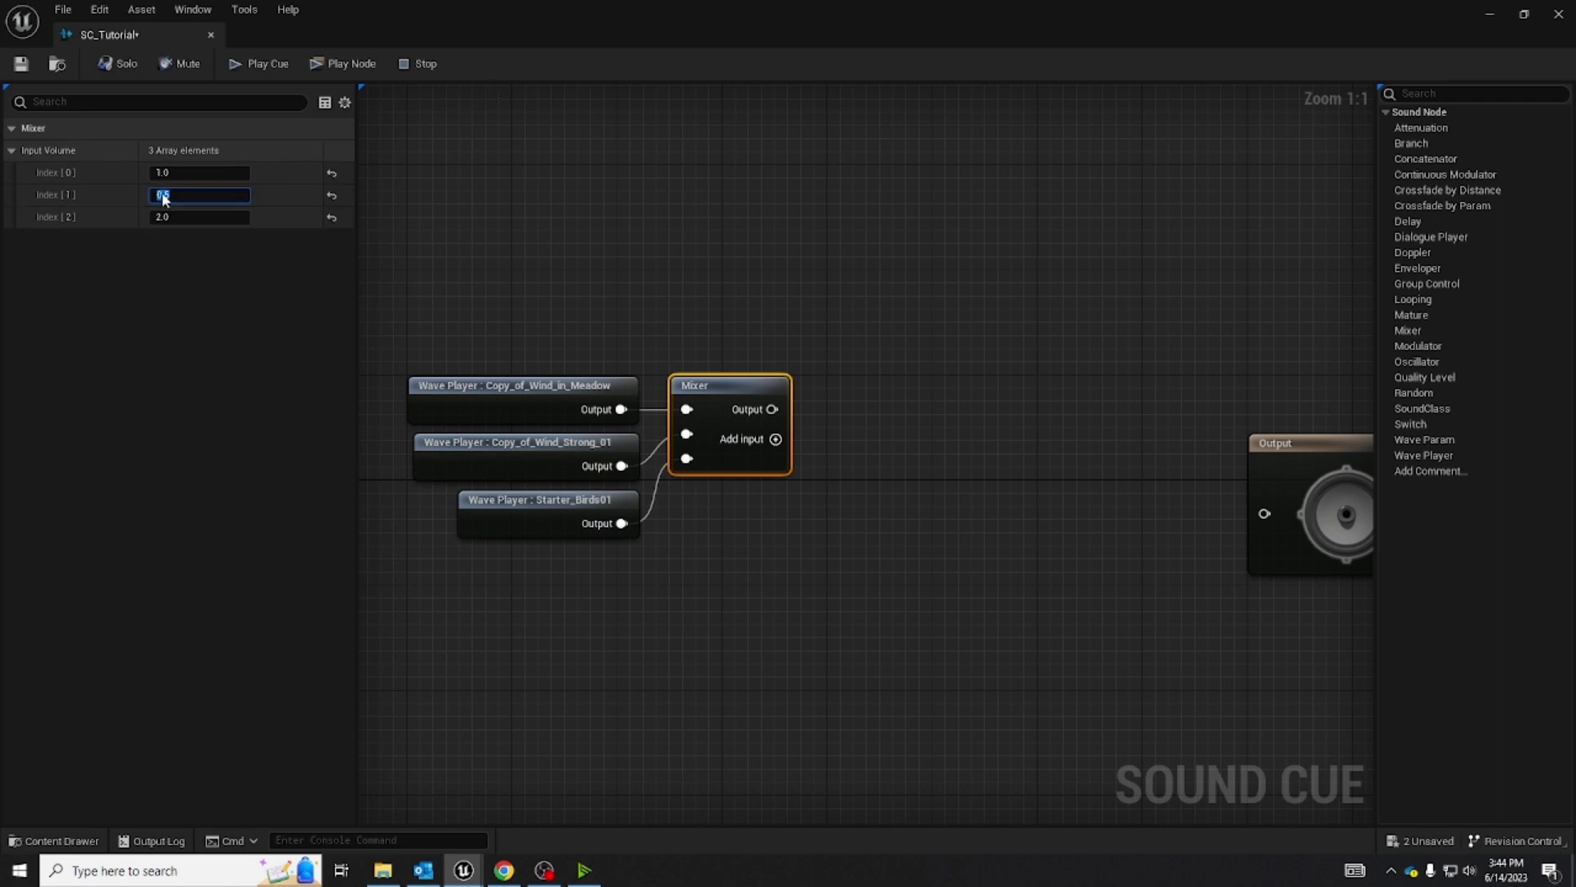
click(197, 172)
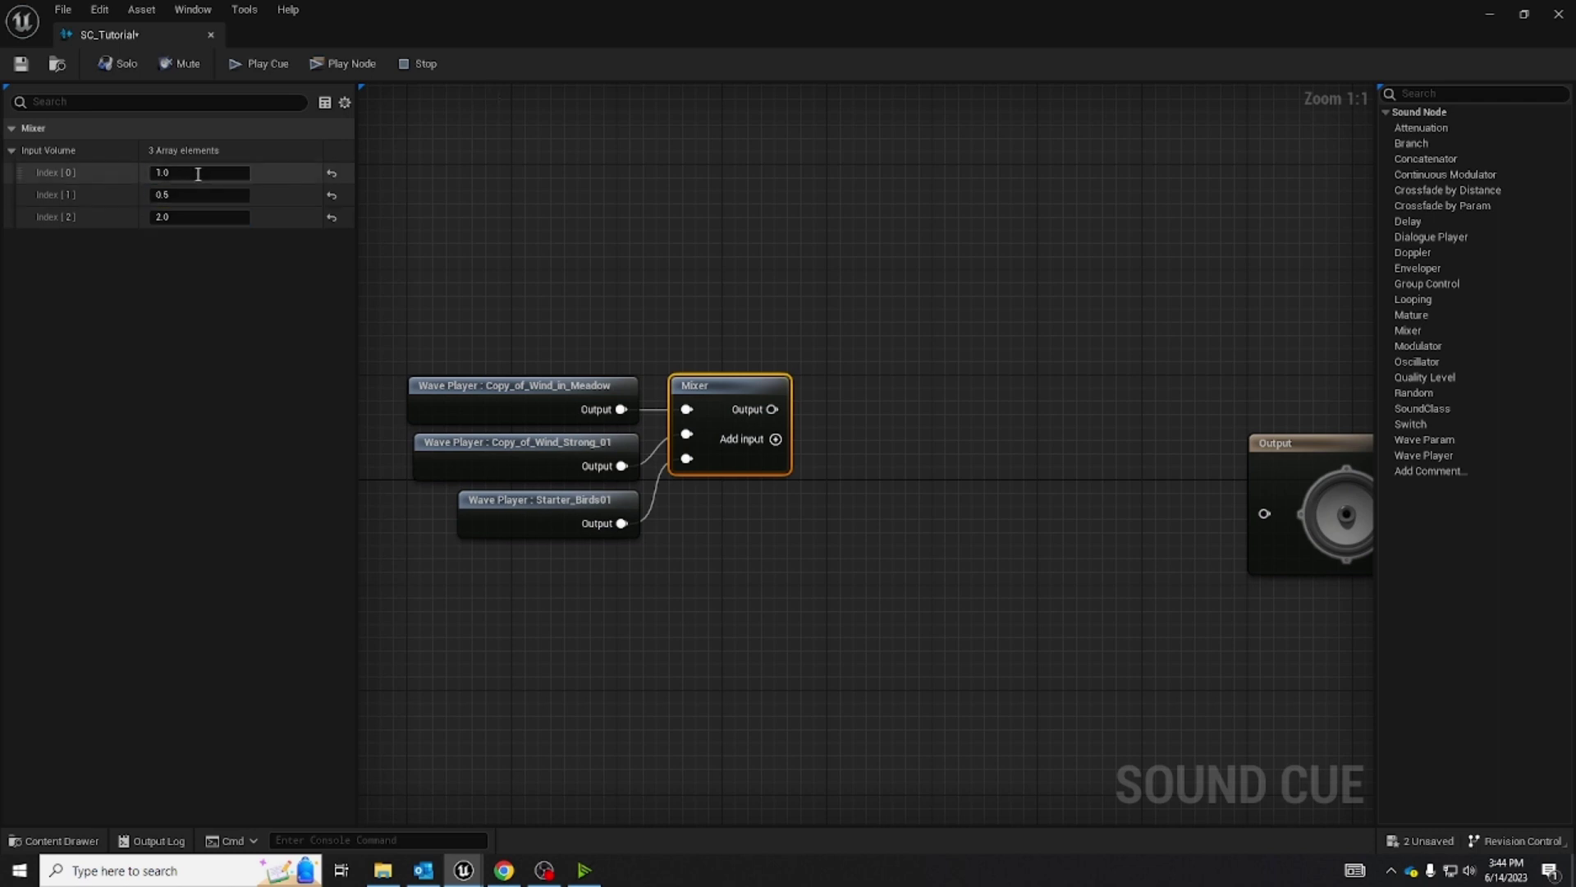
click(637, 174)
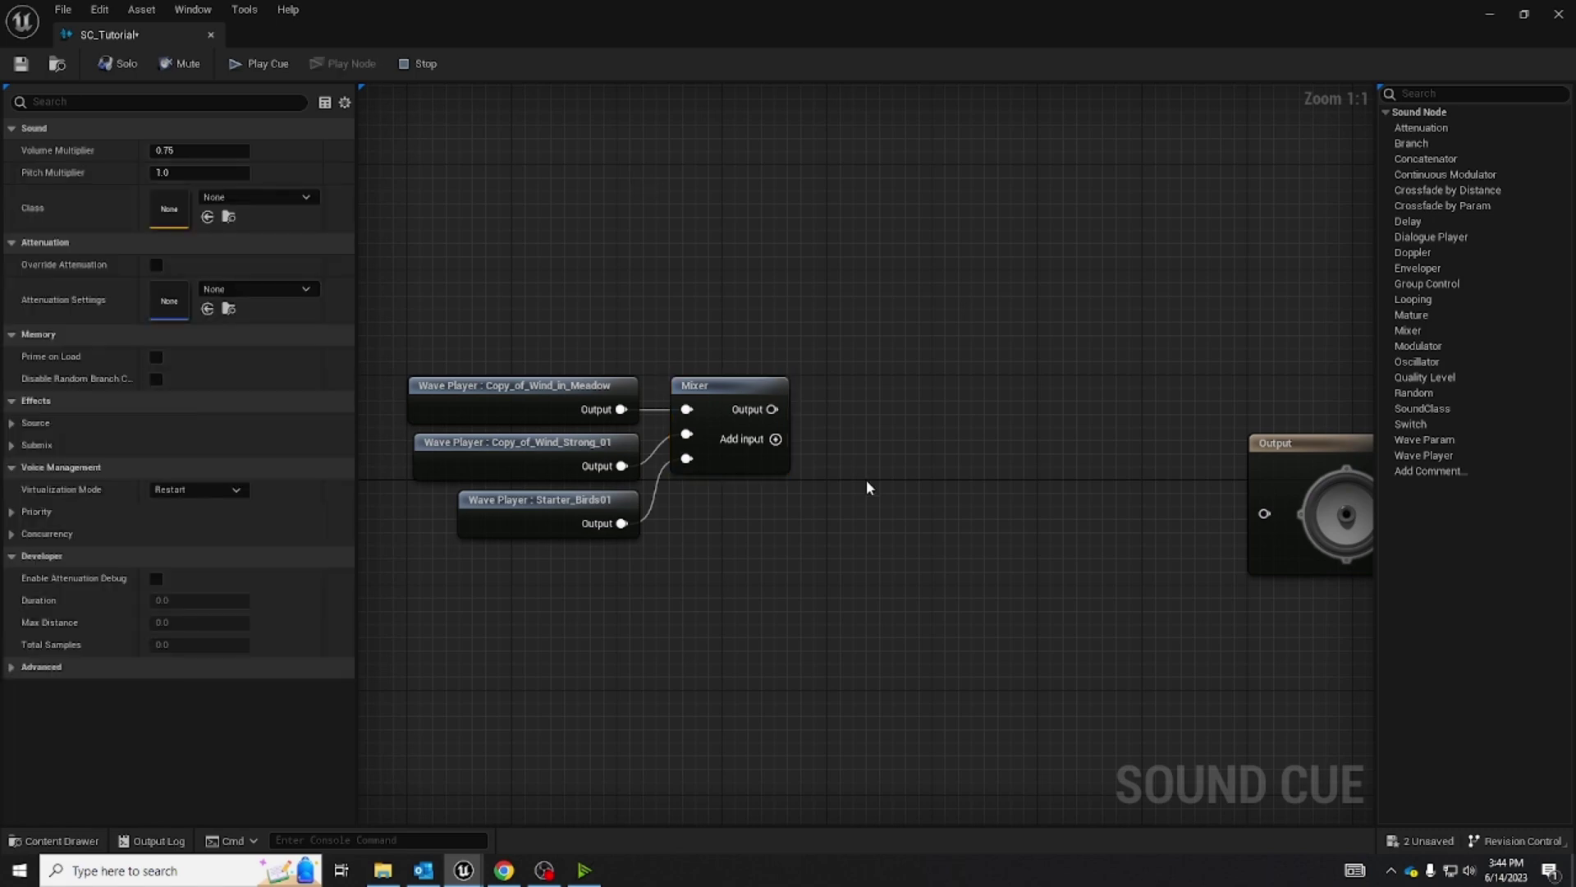
- Save the cue, then pull an 'osc' Oscillator node off the Mixer output and set it alongside
click(21, 64)
right_drag(770, 409, 765, 306)
drag(765, 305, 837, 305)
text(osc)
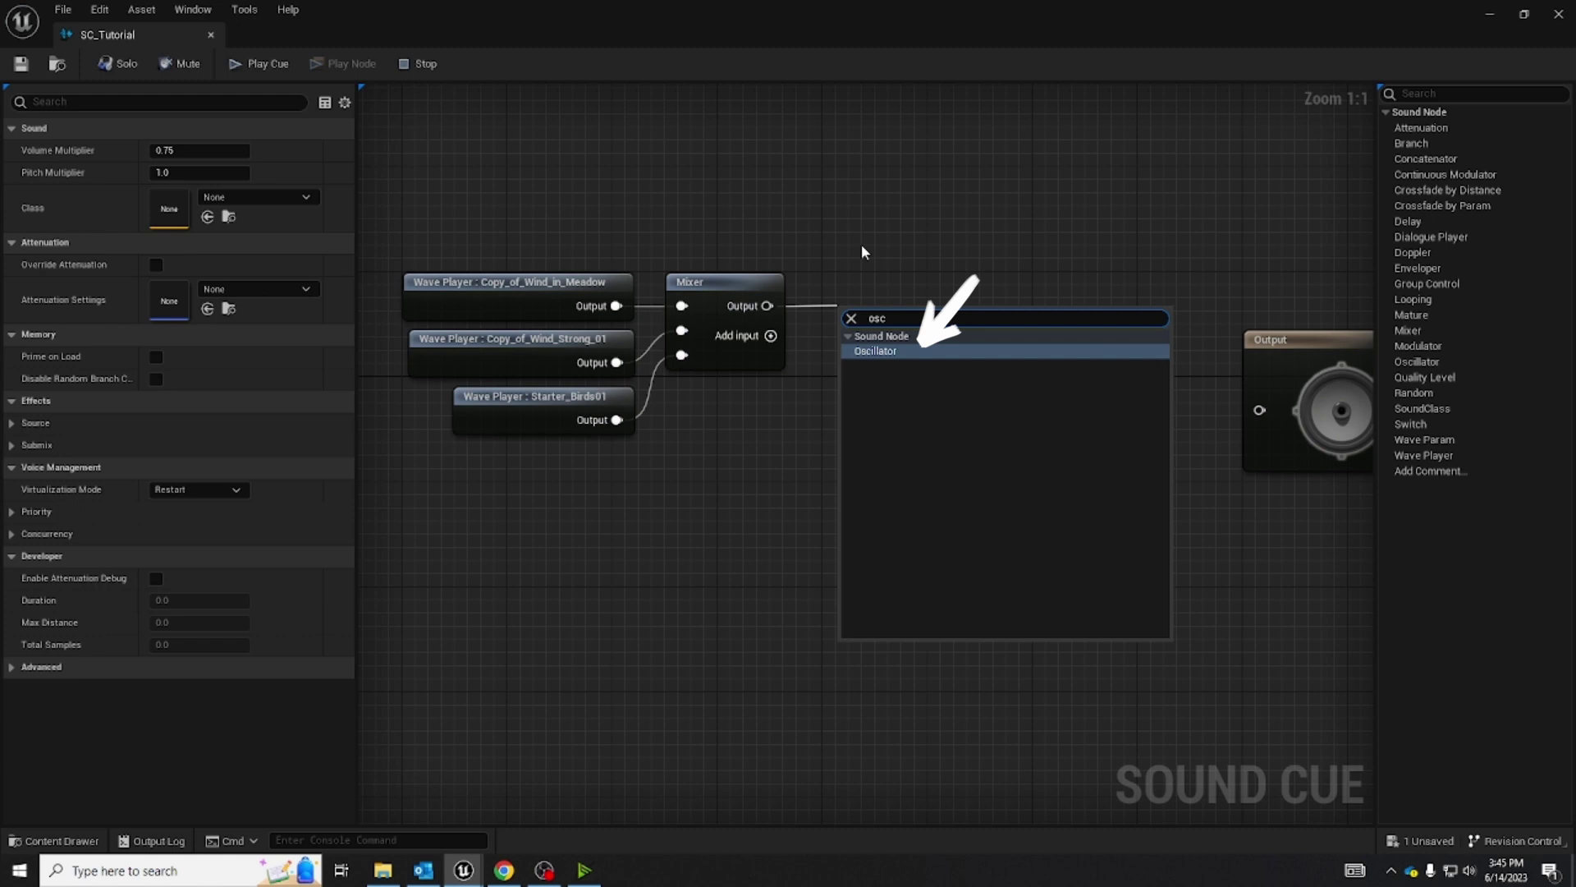
key(Return)
drag(875, 317, 846, 283)
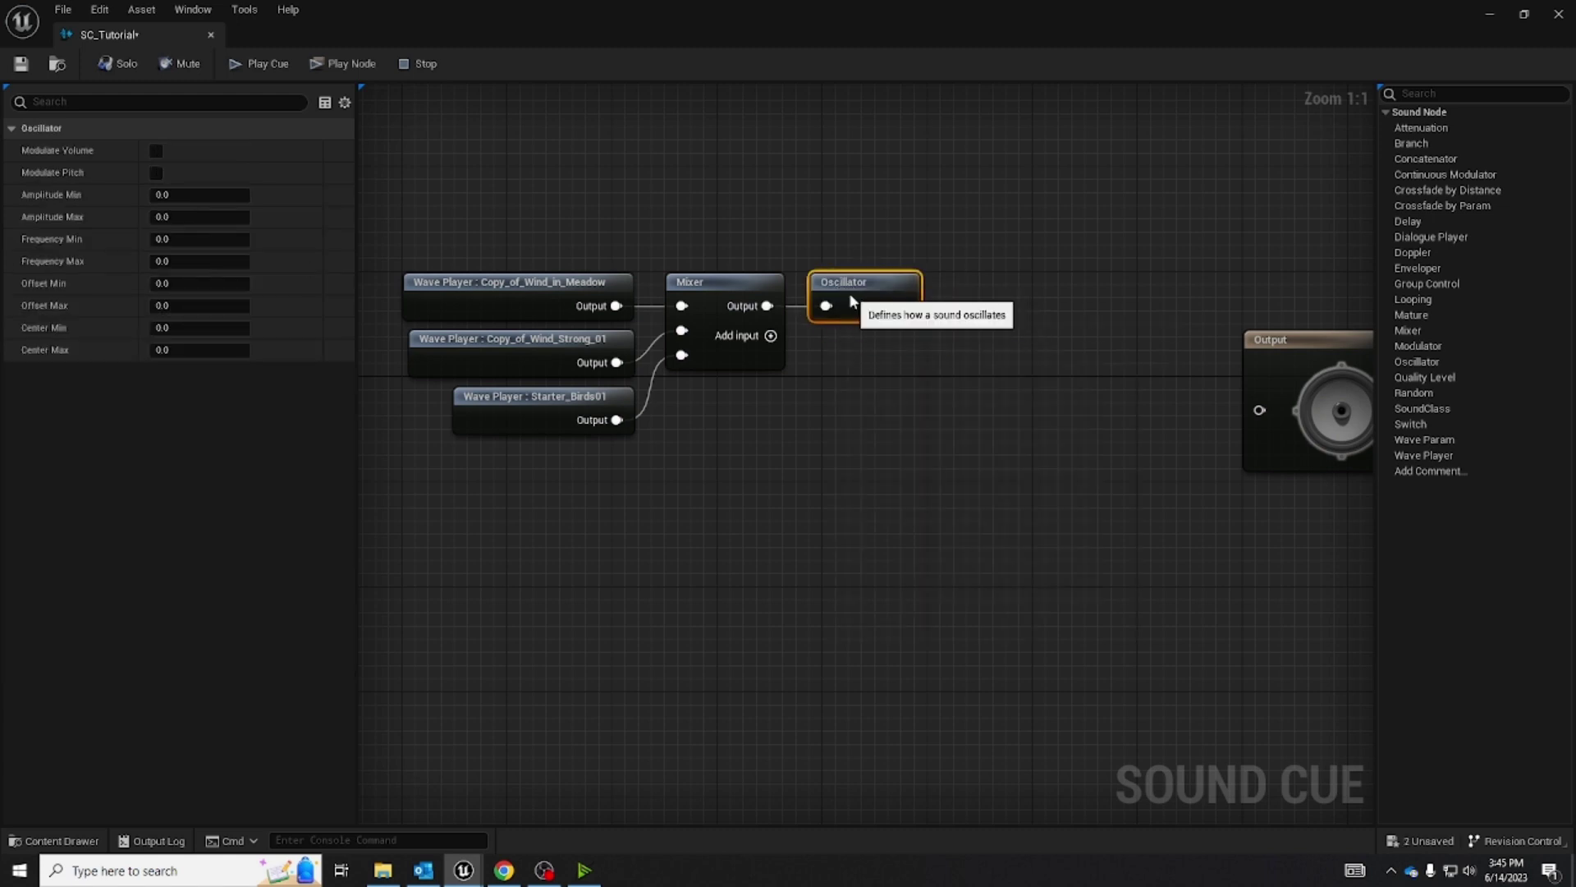
click(844, 357)
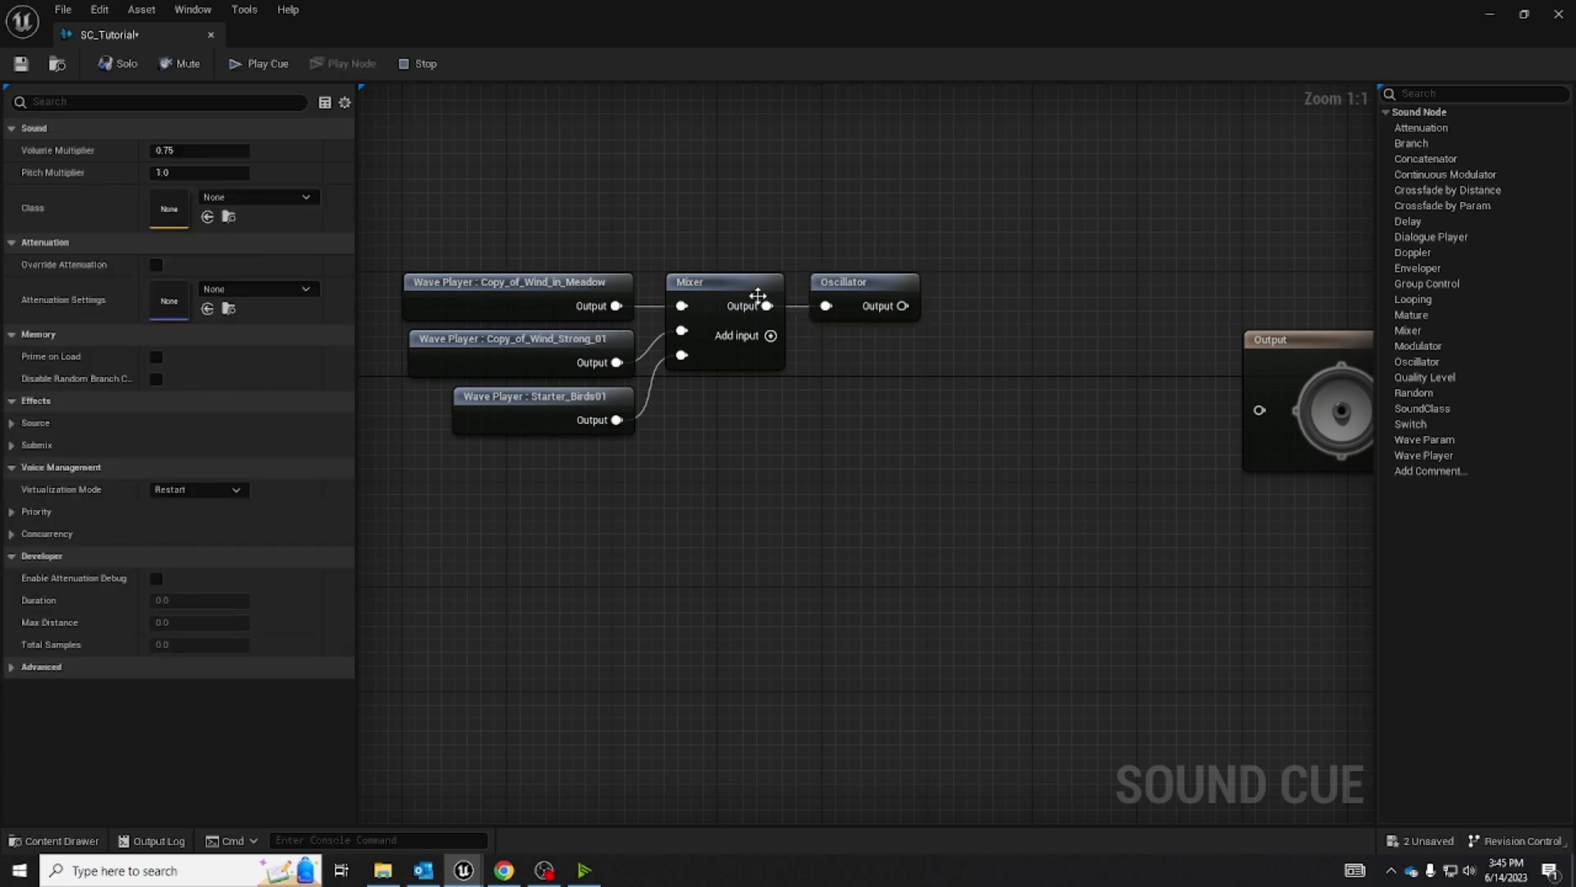
click(836, 308)
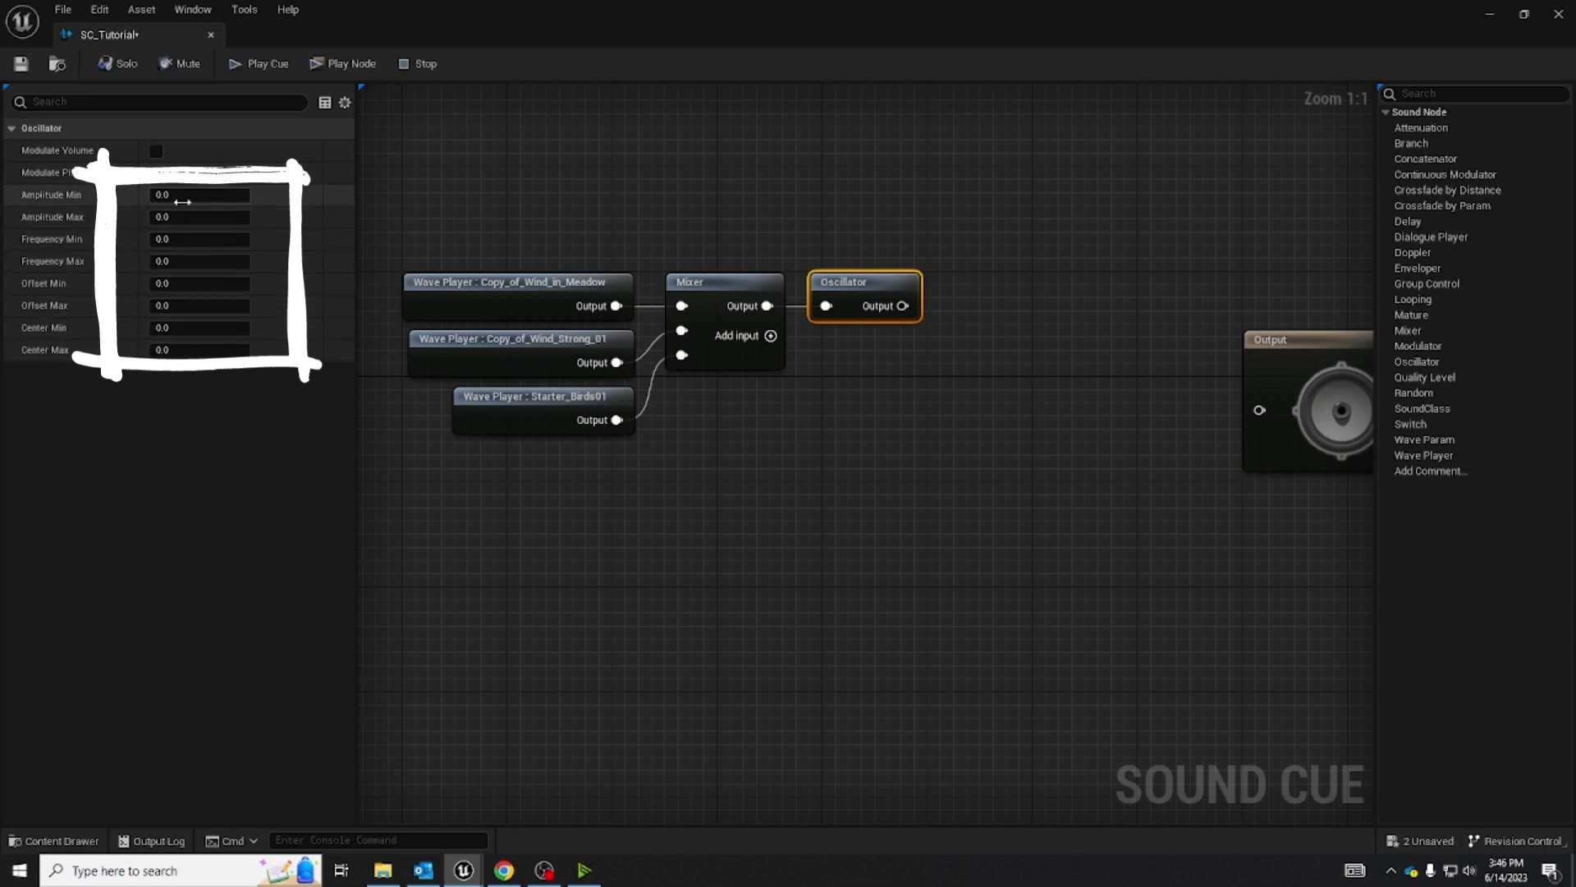
- Tick Modulate Pitch and enter Amplitude Min/Max 0.1/0.2 and Frequency Min 0.1 on the Oscillator
click(870, 367)
click(850, 291)
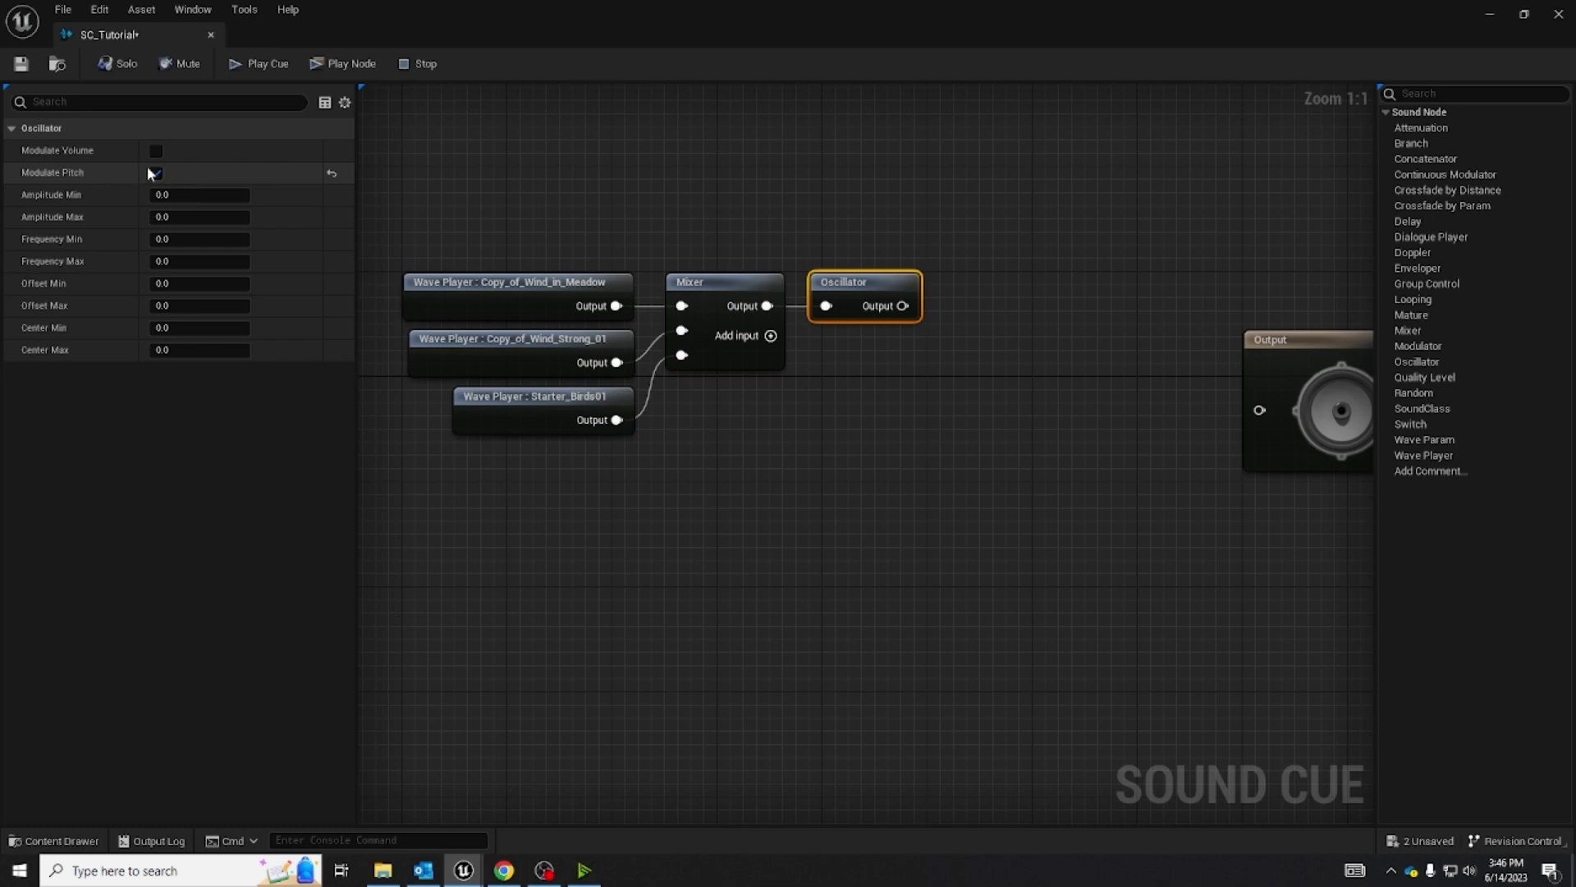
click(156, 173)
click(163, 197)
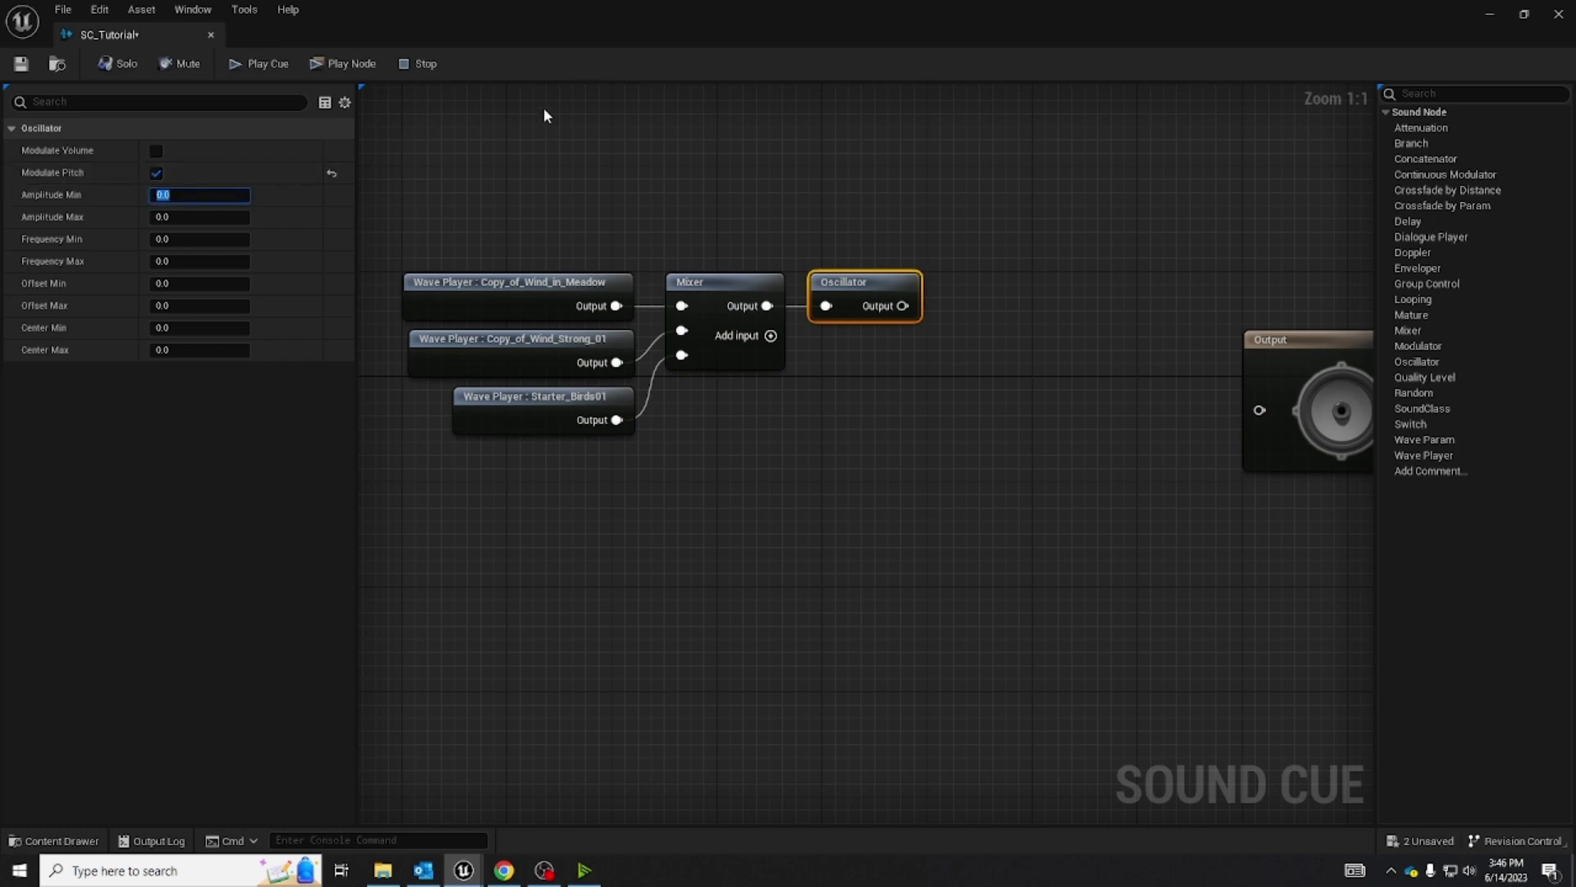
key(Tab)
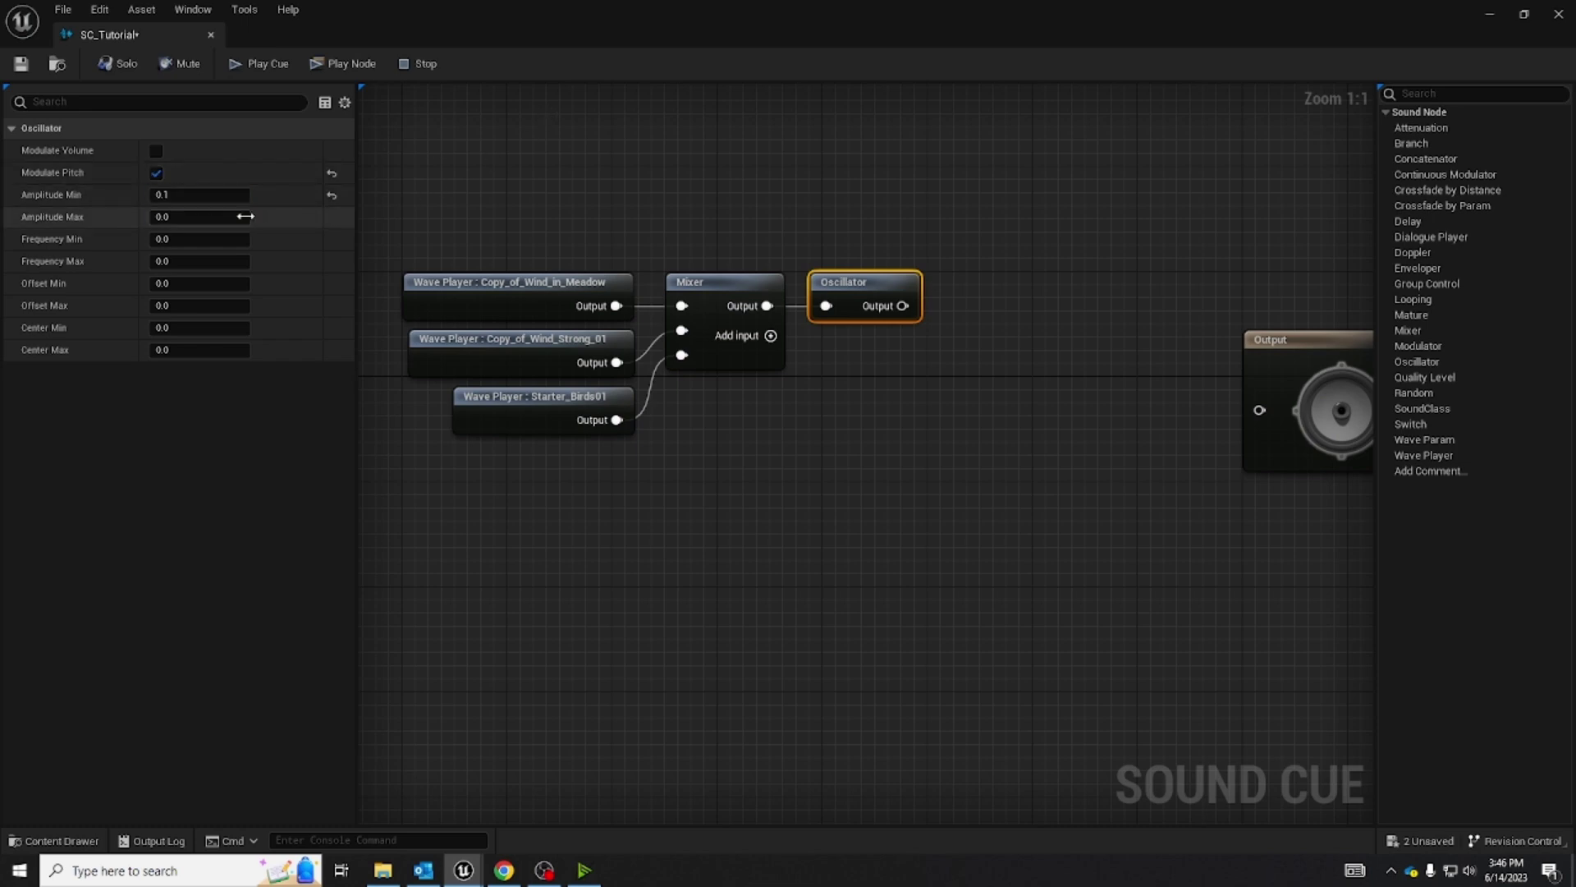
text(0.2)
key(Tab)
text(0.1)
key(Tab)
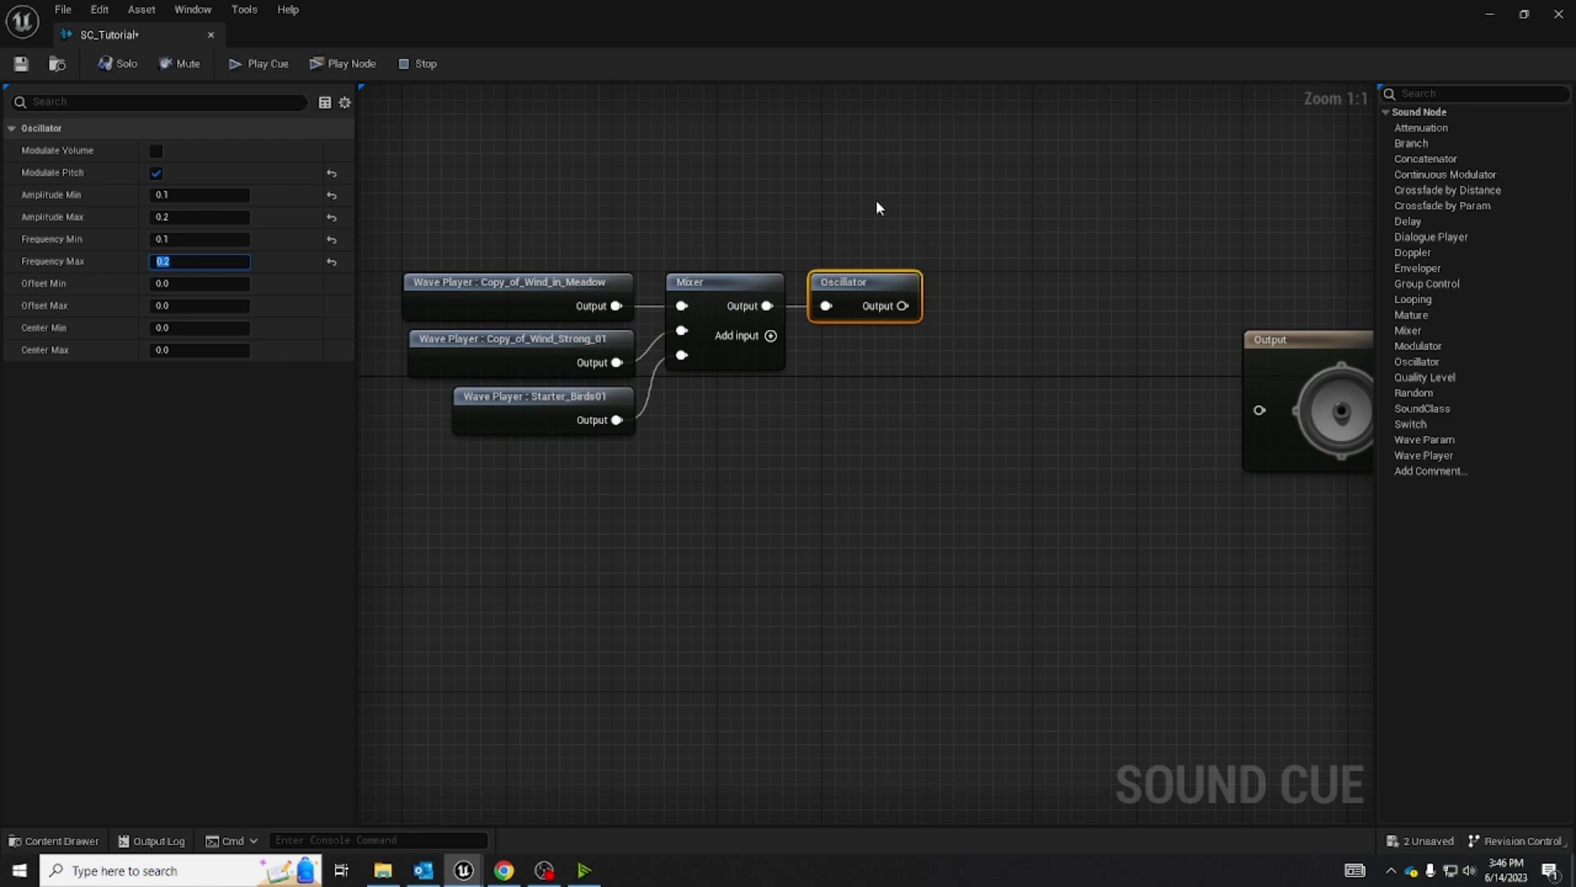
- Commit the Oscillator's Frequency Max of 0.2 and bring the Output node into view
click(212, 603)
click(908, 534)
right_drag(908, 535, 890, 528)
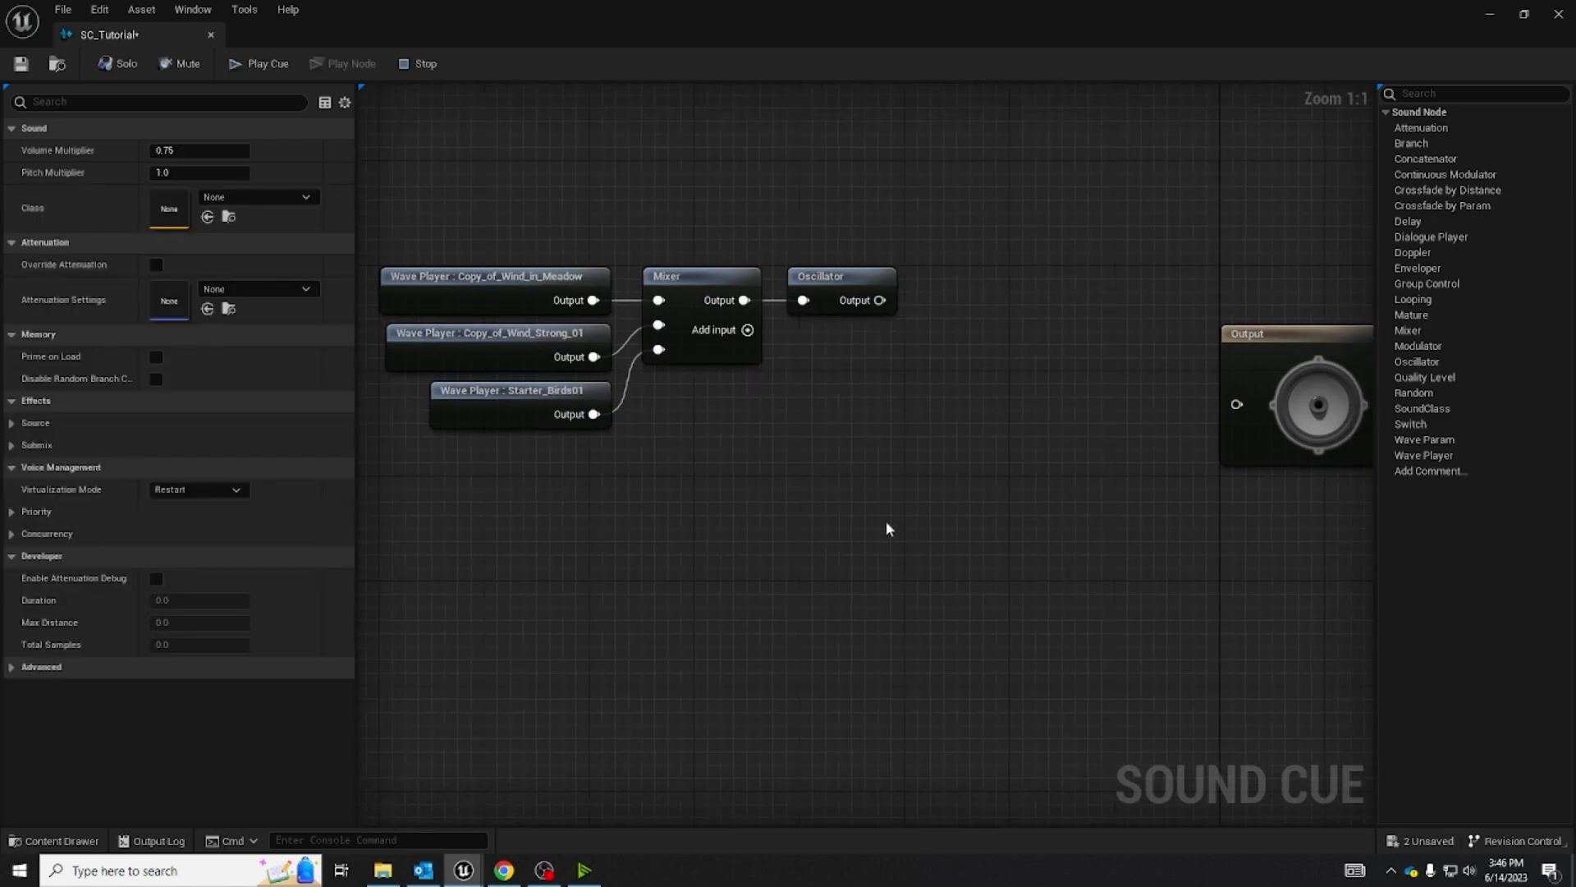
right_drag(1067, 582, 1007, 598)
click(745, 293)
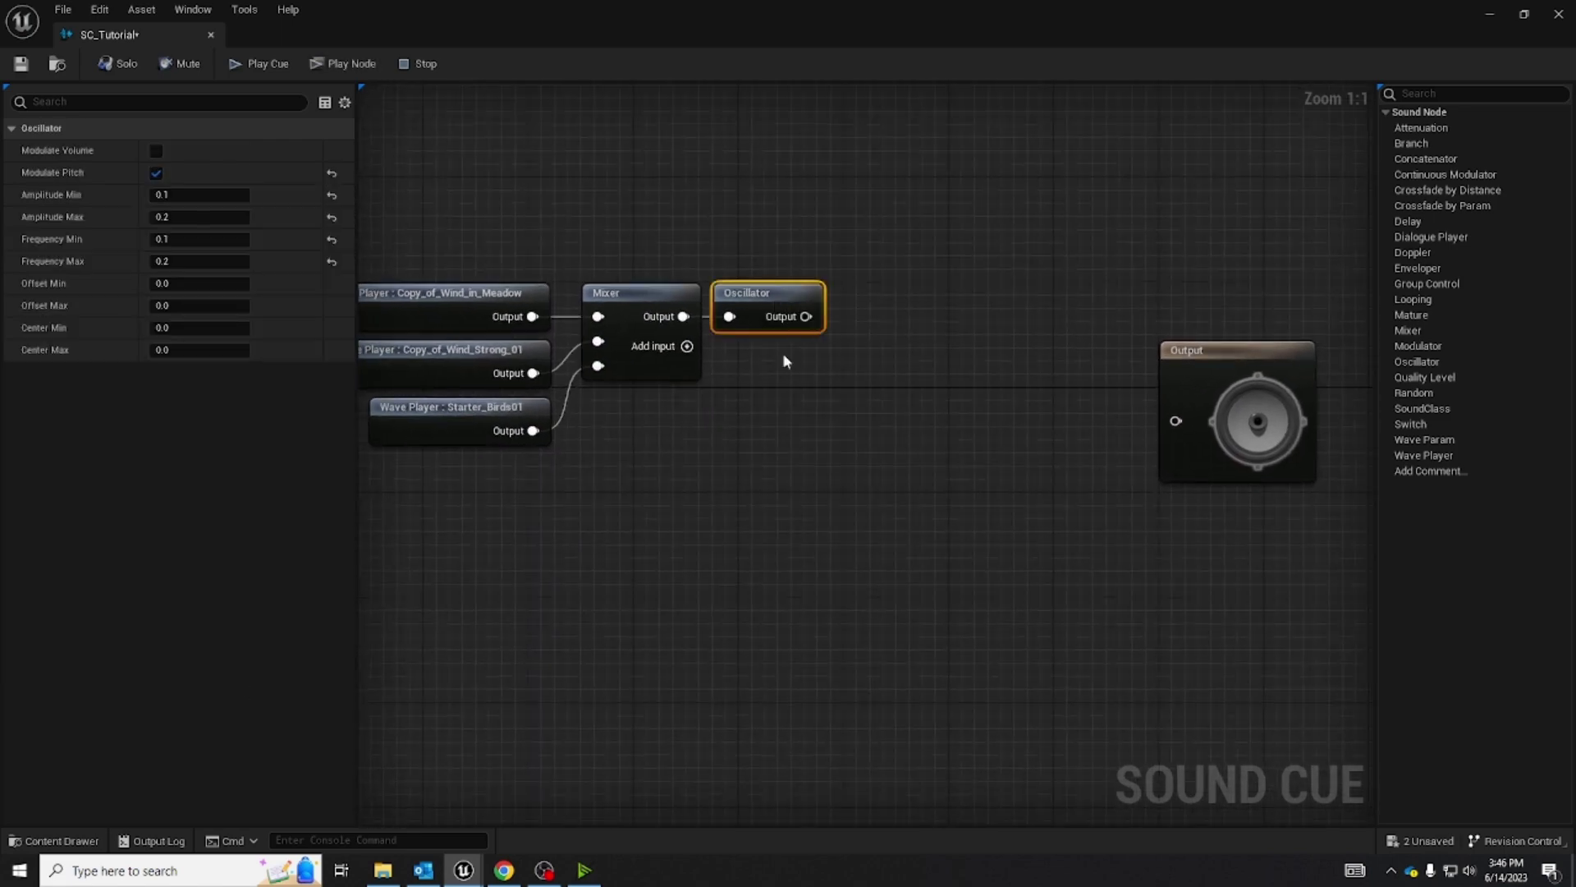
click(789, 362)
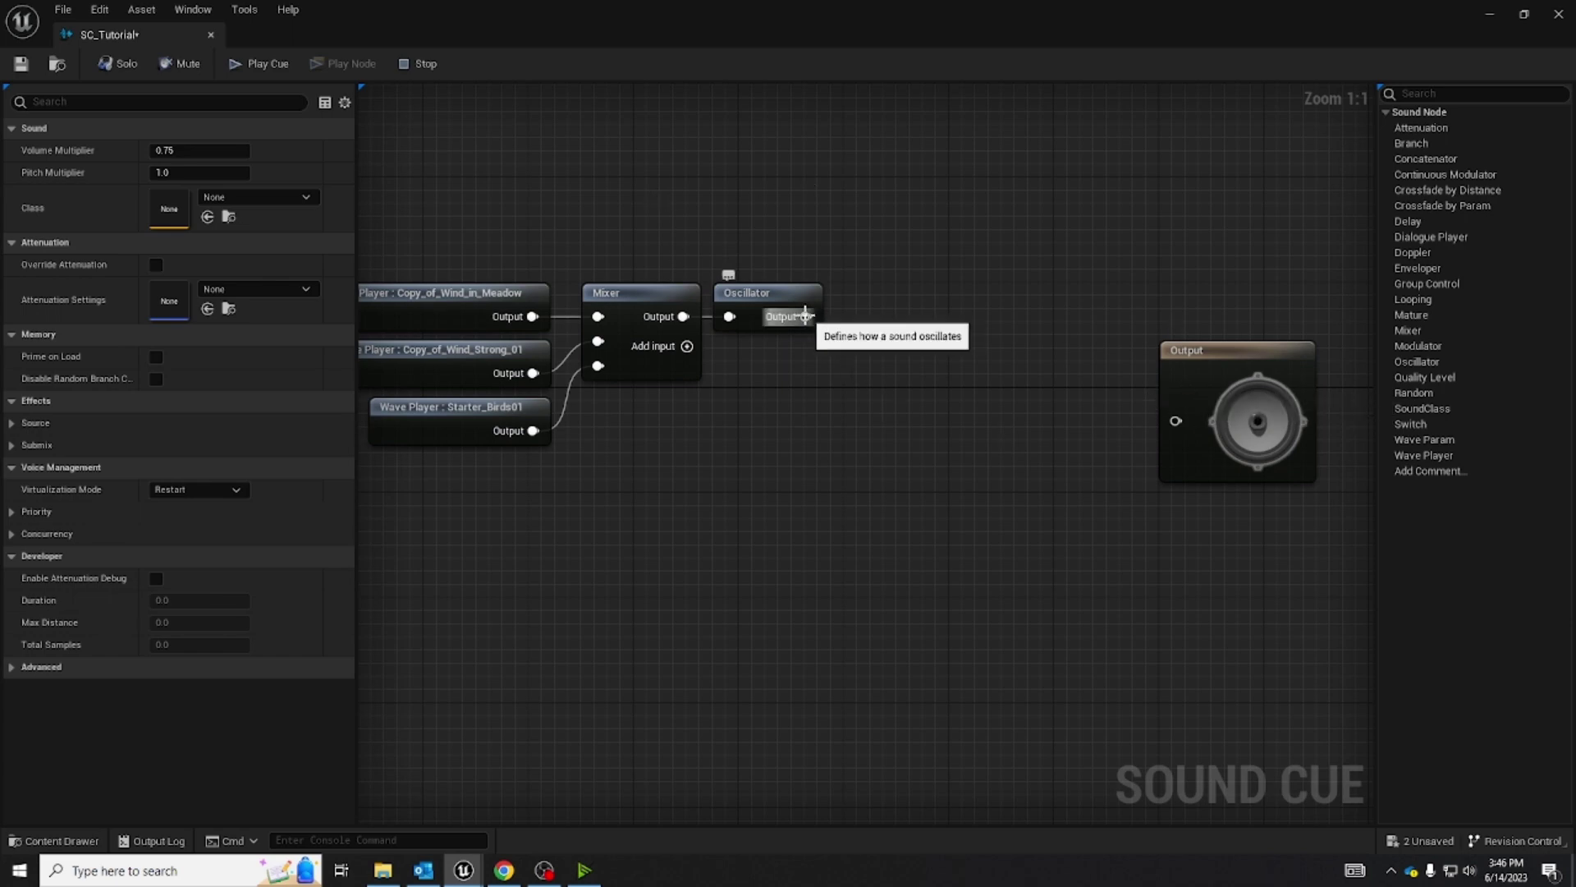
- Add a 'looping' Looping node from the Oscillator output, line it up, and check Loop Indefinitely
drag(804, 315, 865, 320)
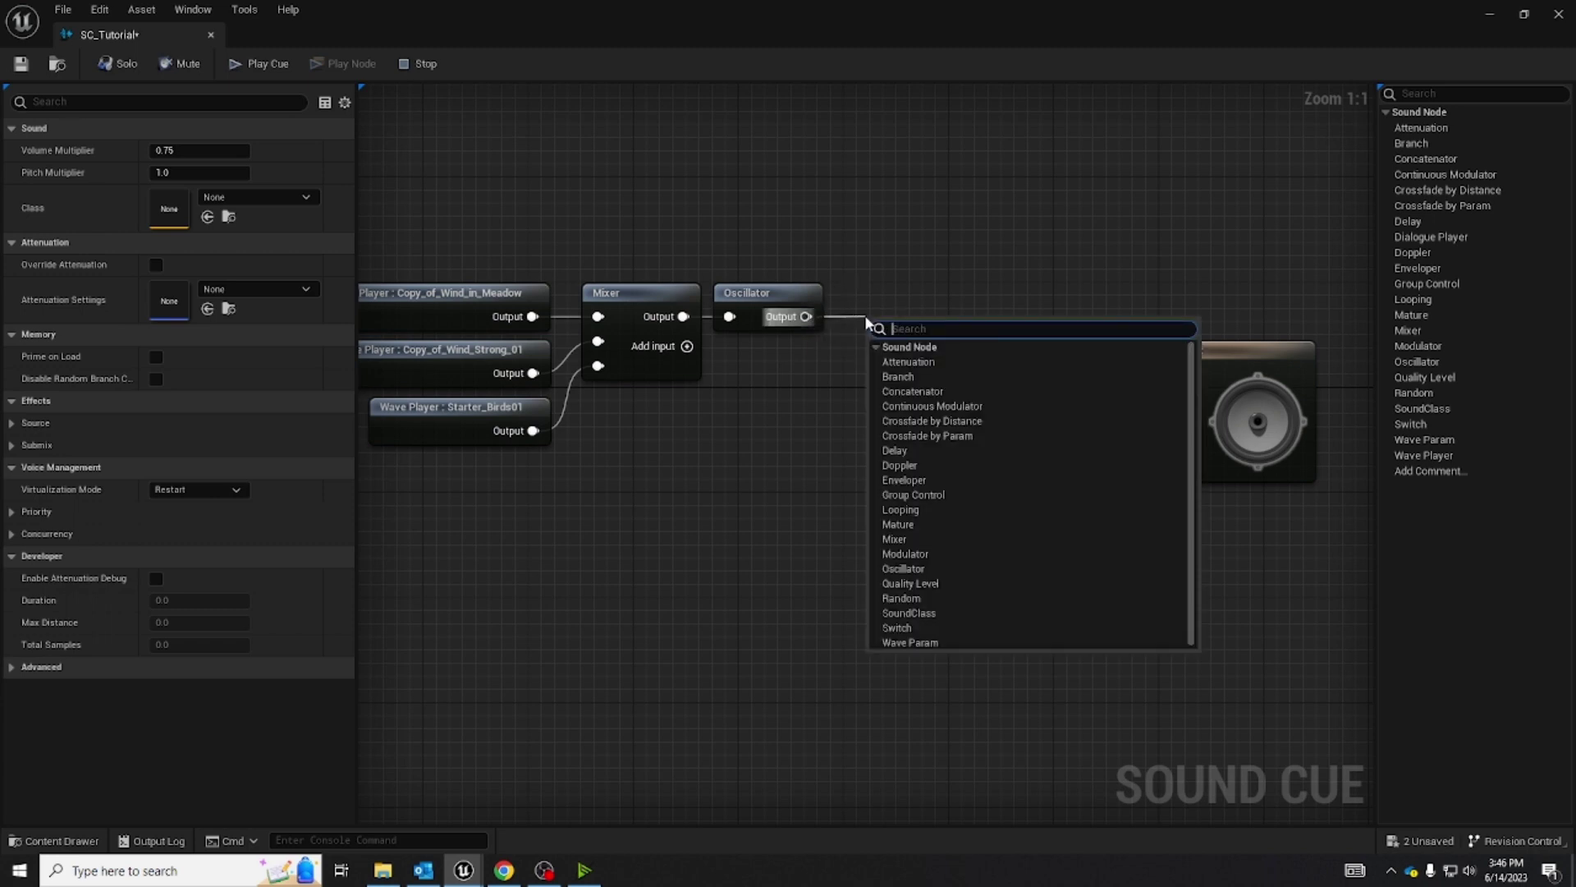
text(looping)
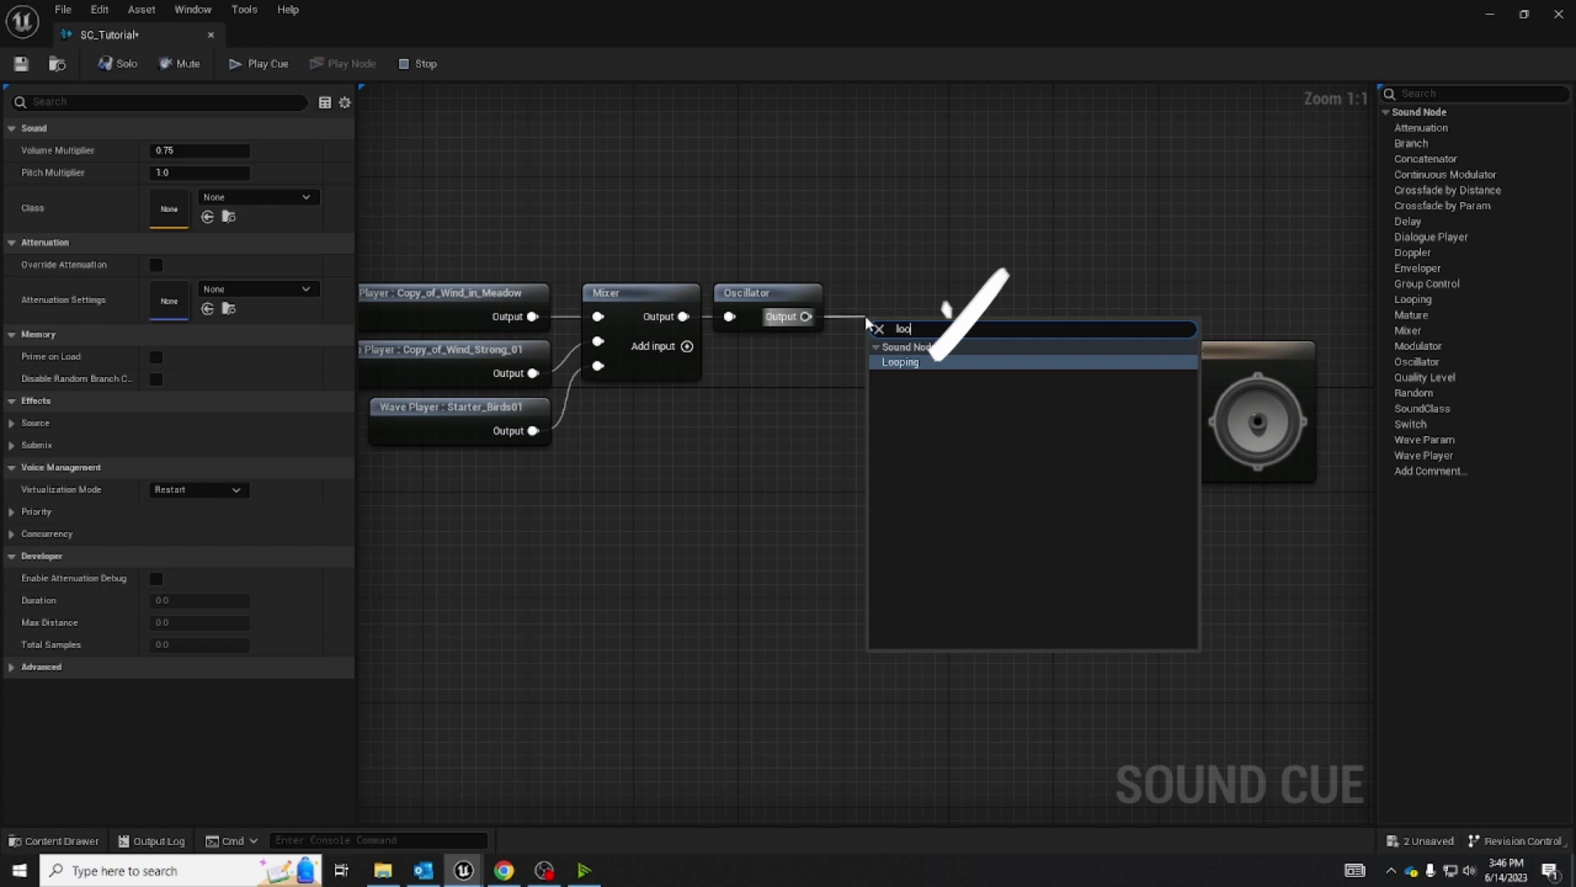
key(Return)
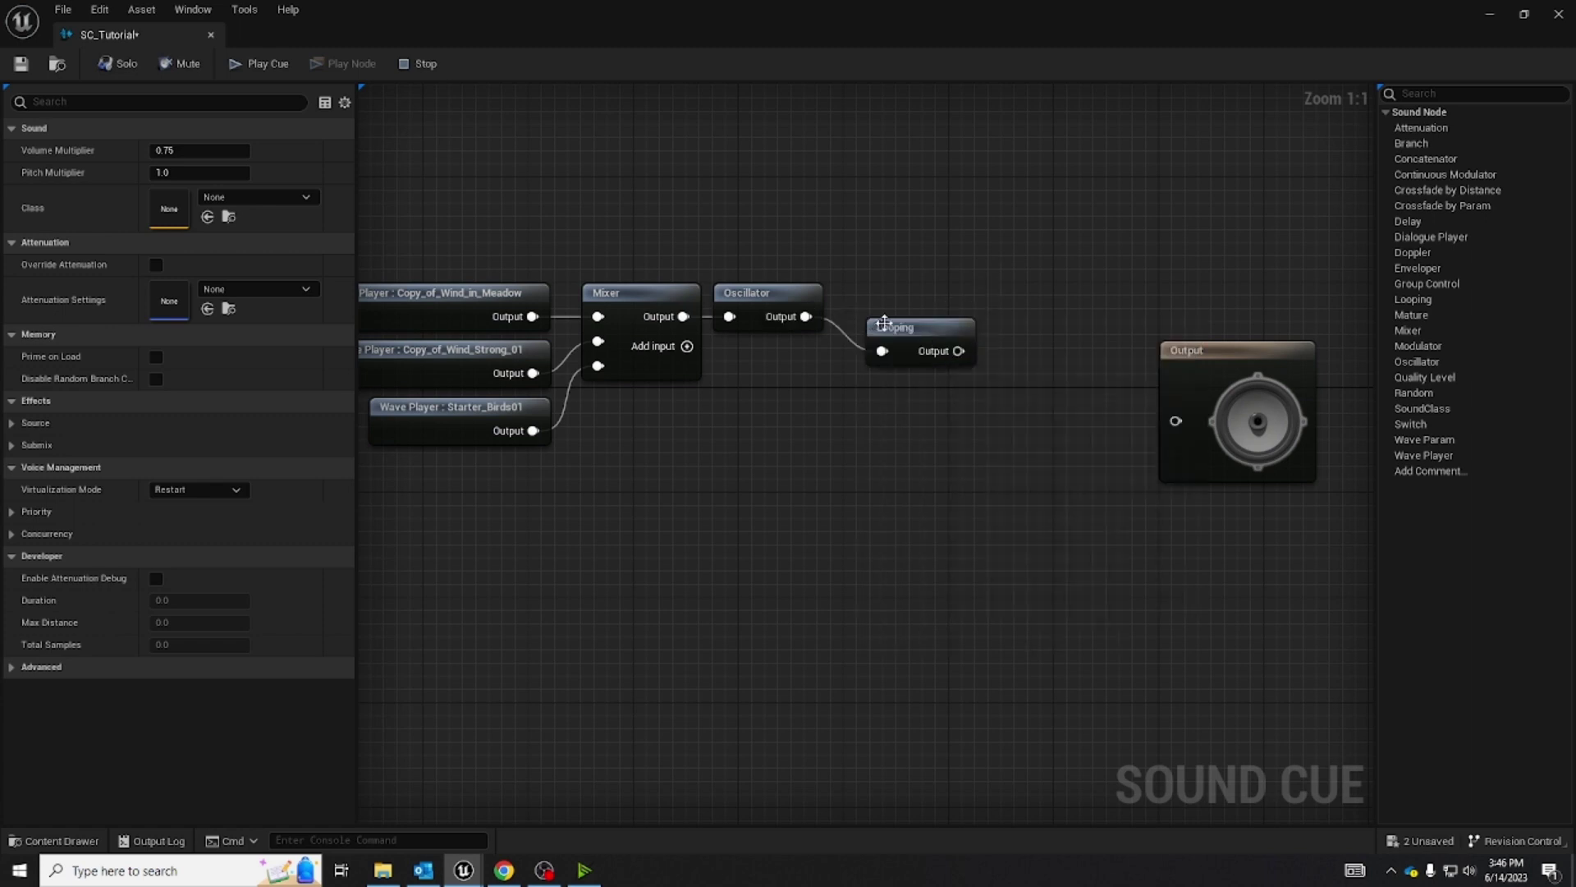
drag(884, 323, 866, 299)
click(848, 415)
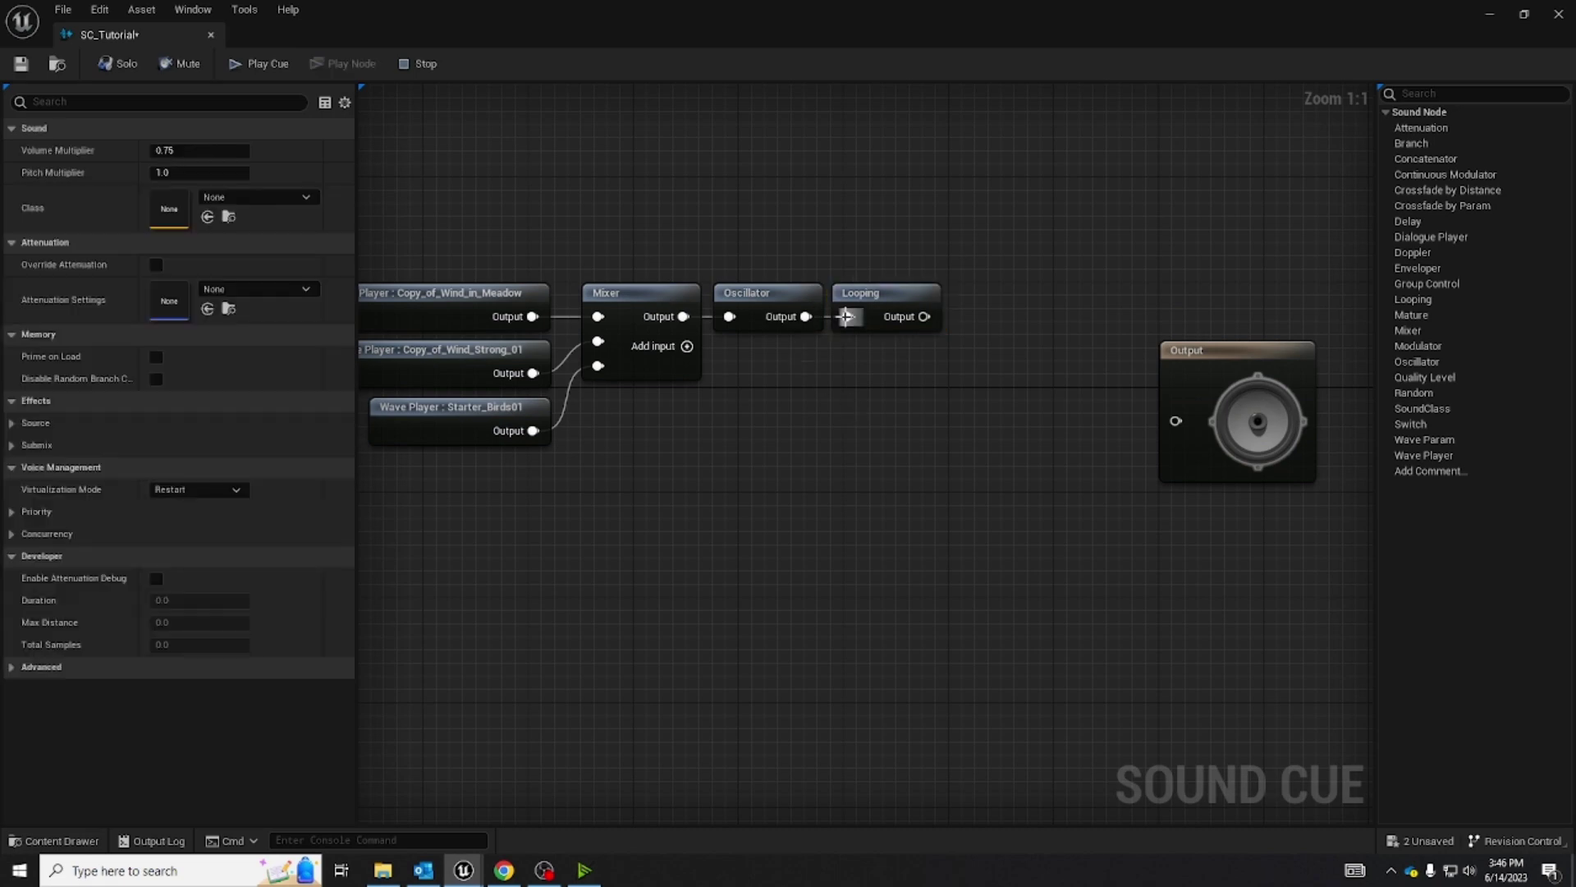
right_drag(788, 405, 845, 422)
click(944, 322)
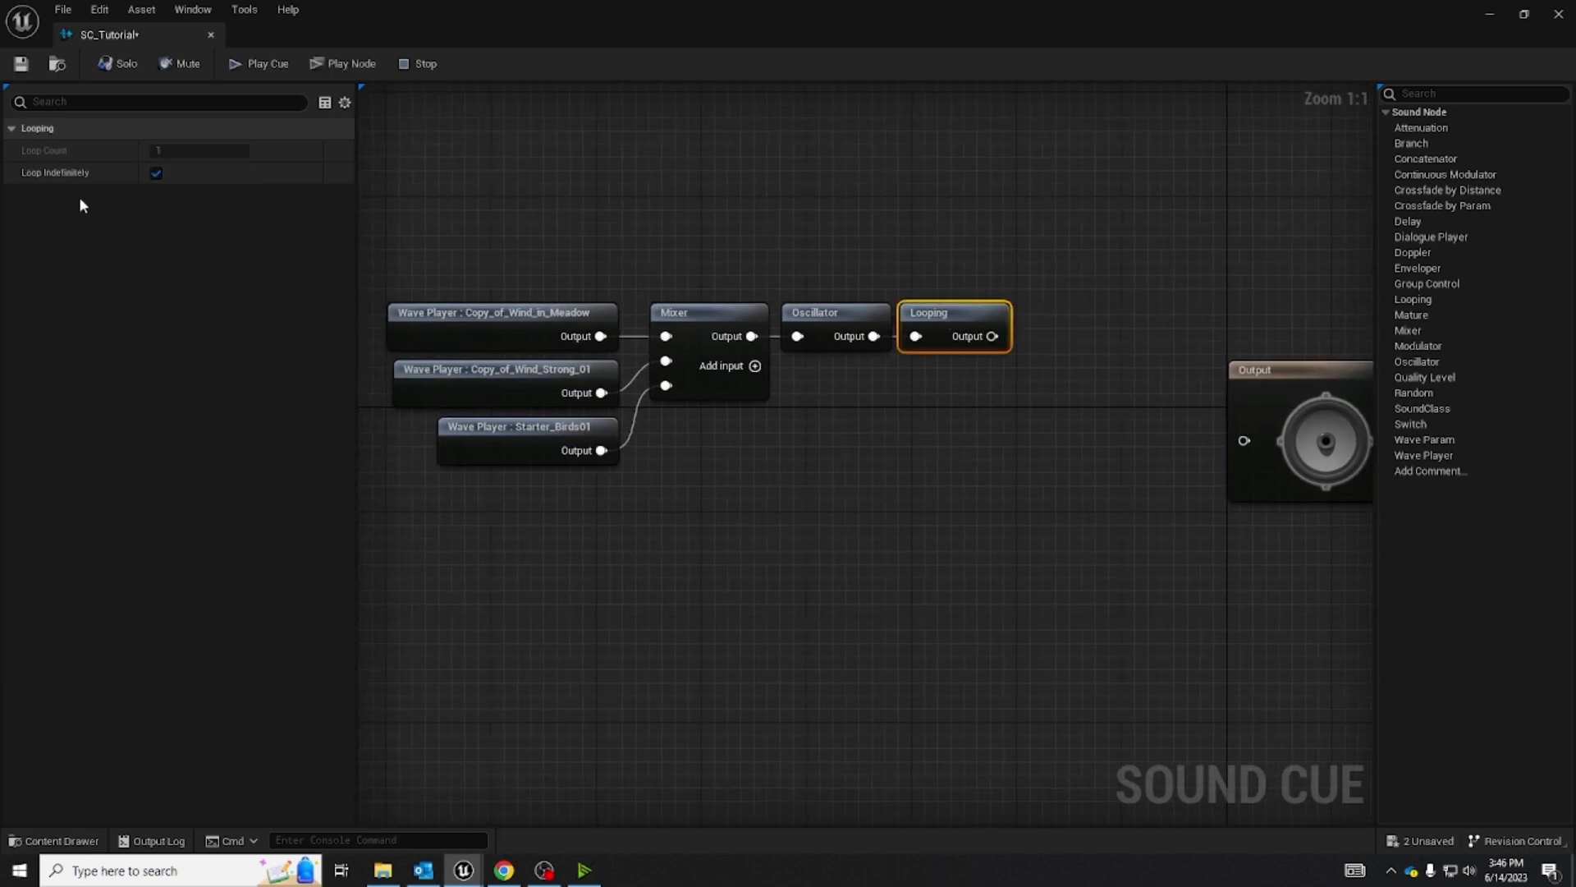
- Move the whole node chain over next to the Output node
click(813, 549)
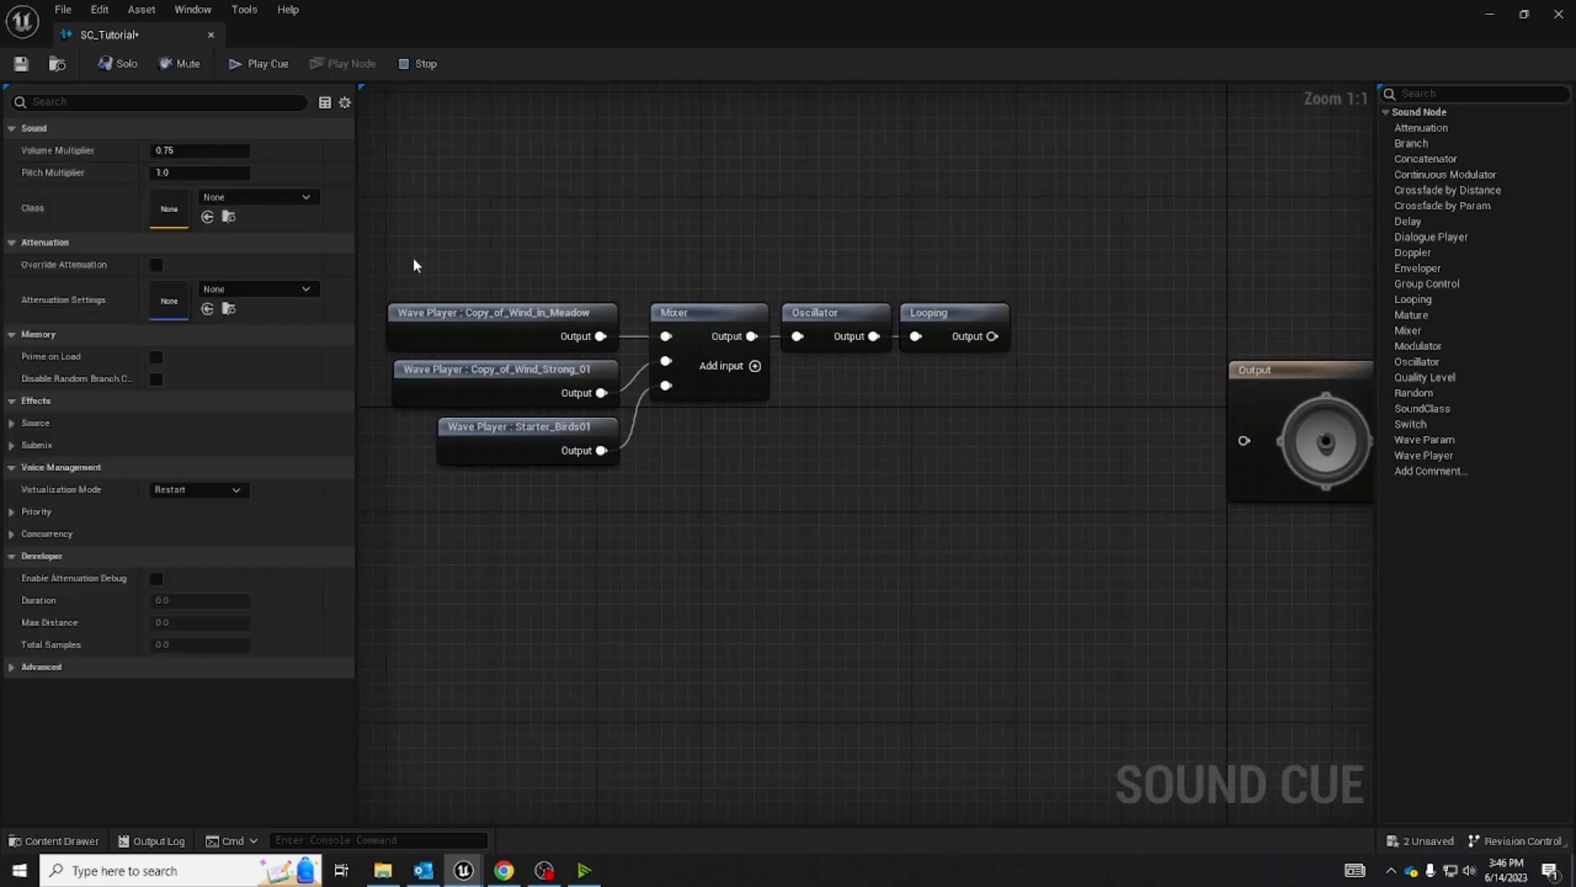
drag(420, 259, 965, 570)
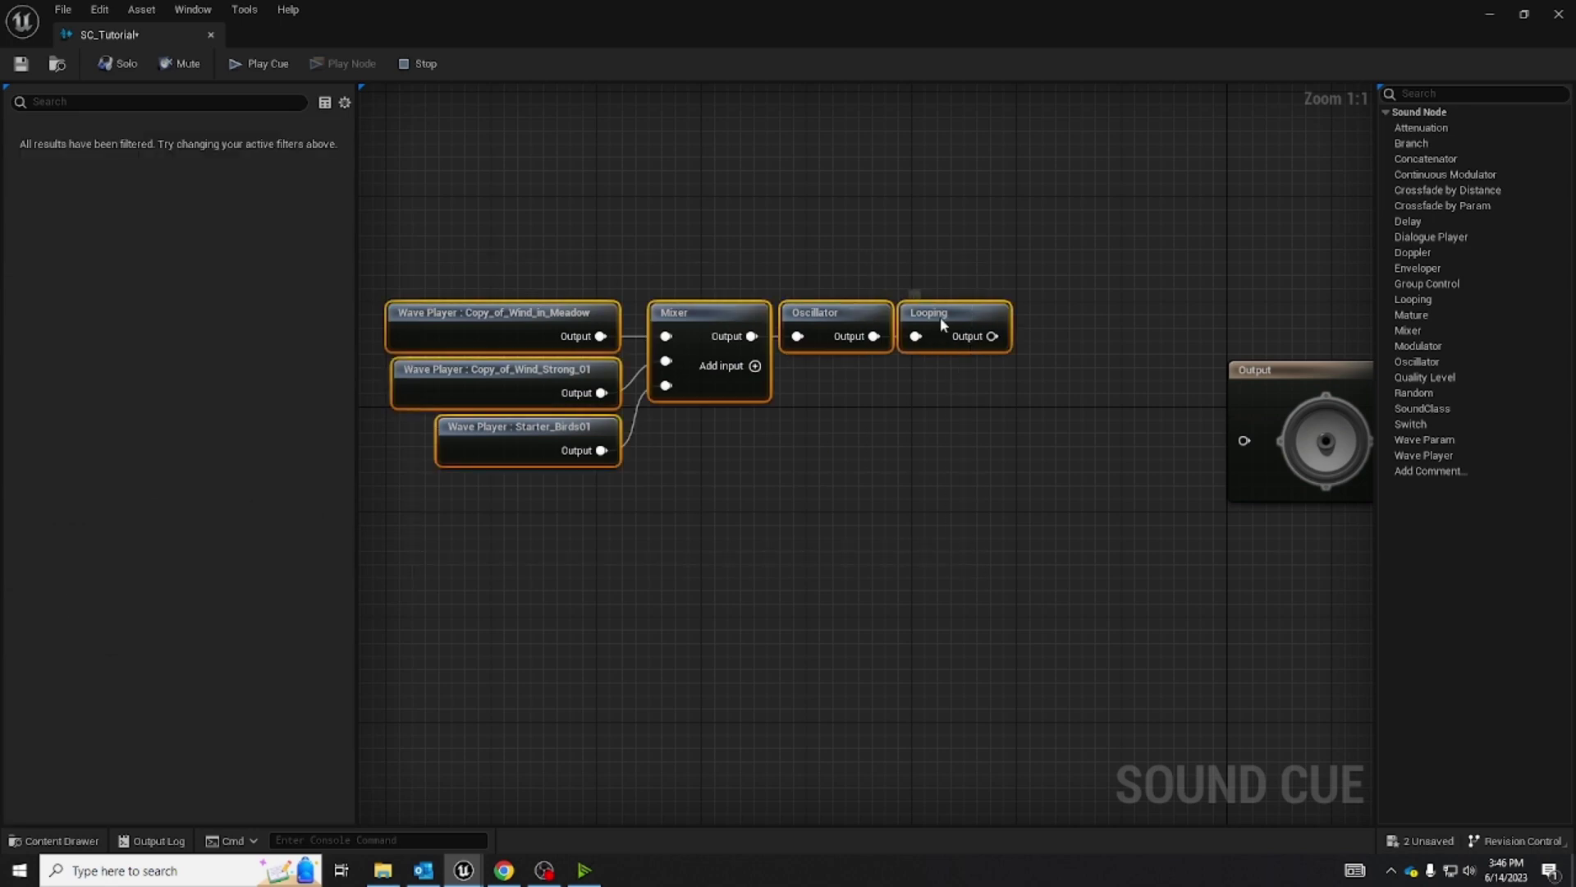
drag(944, 324, 1143, 419)
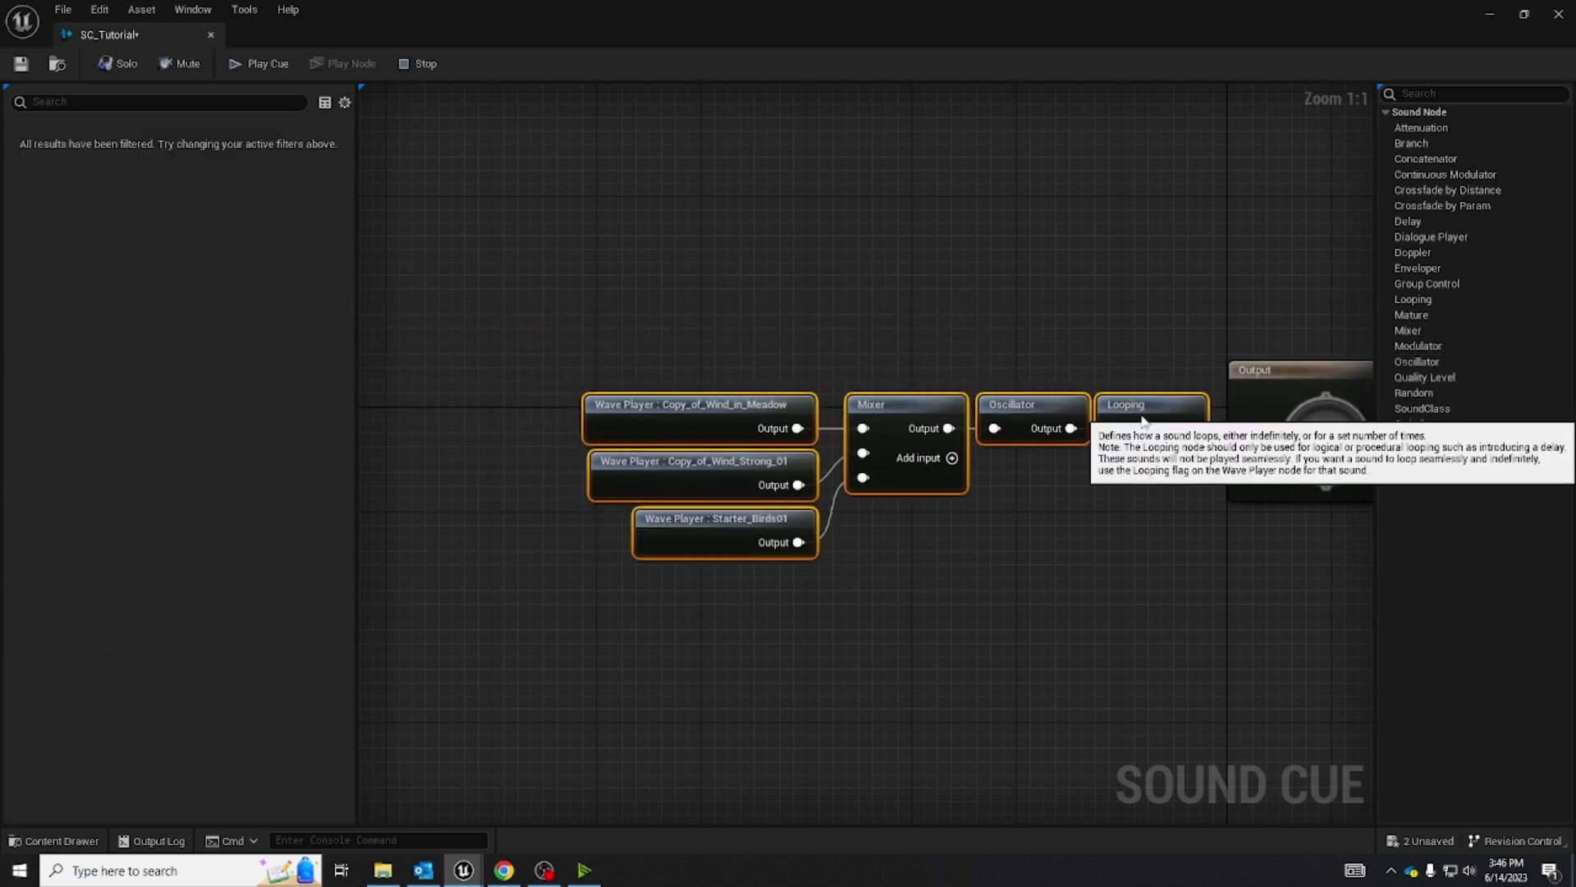
click(1182, 518)
right_drag(1182, 517, 962, 510)
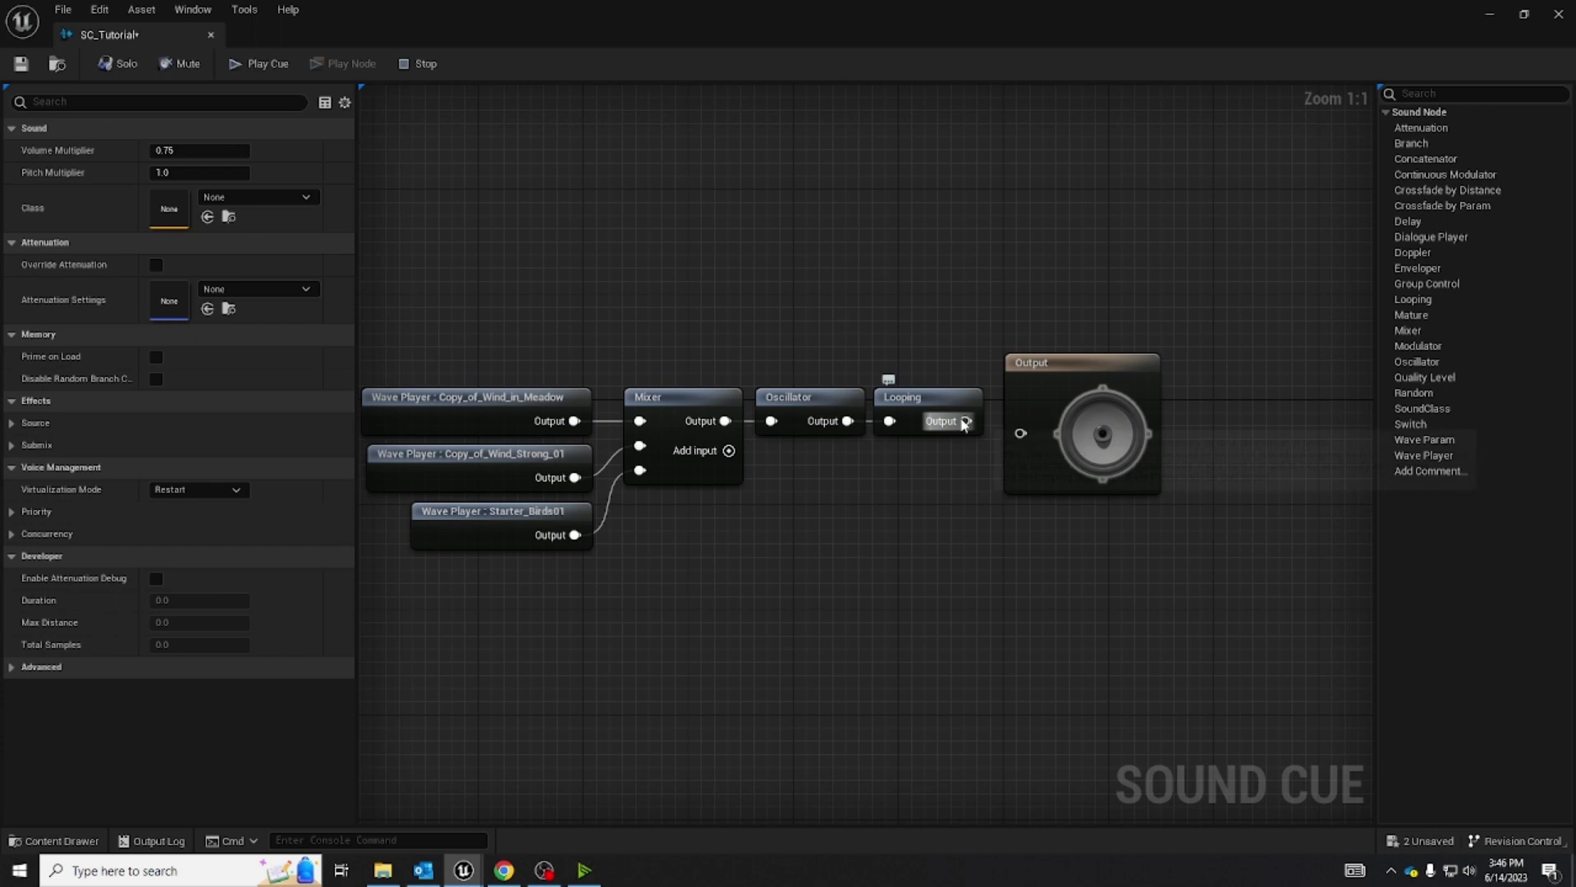
- Wire the Looping node into Output, then run the character forward in the playing level
drag(965, 423, 1020, 432)
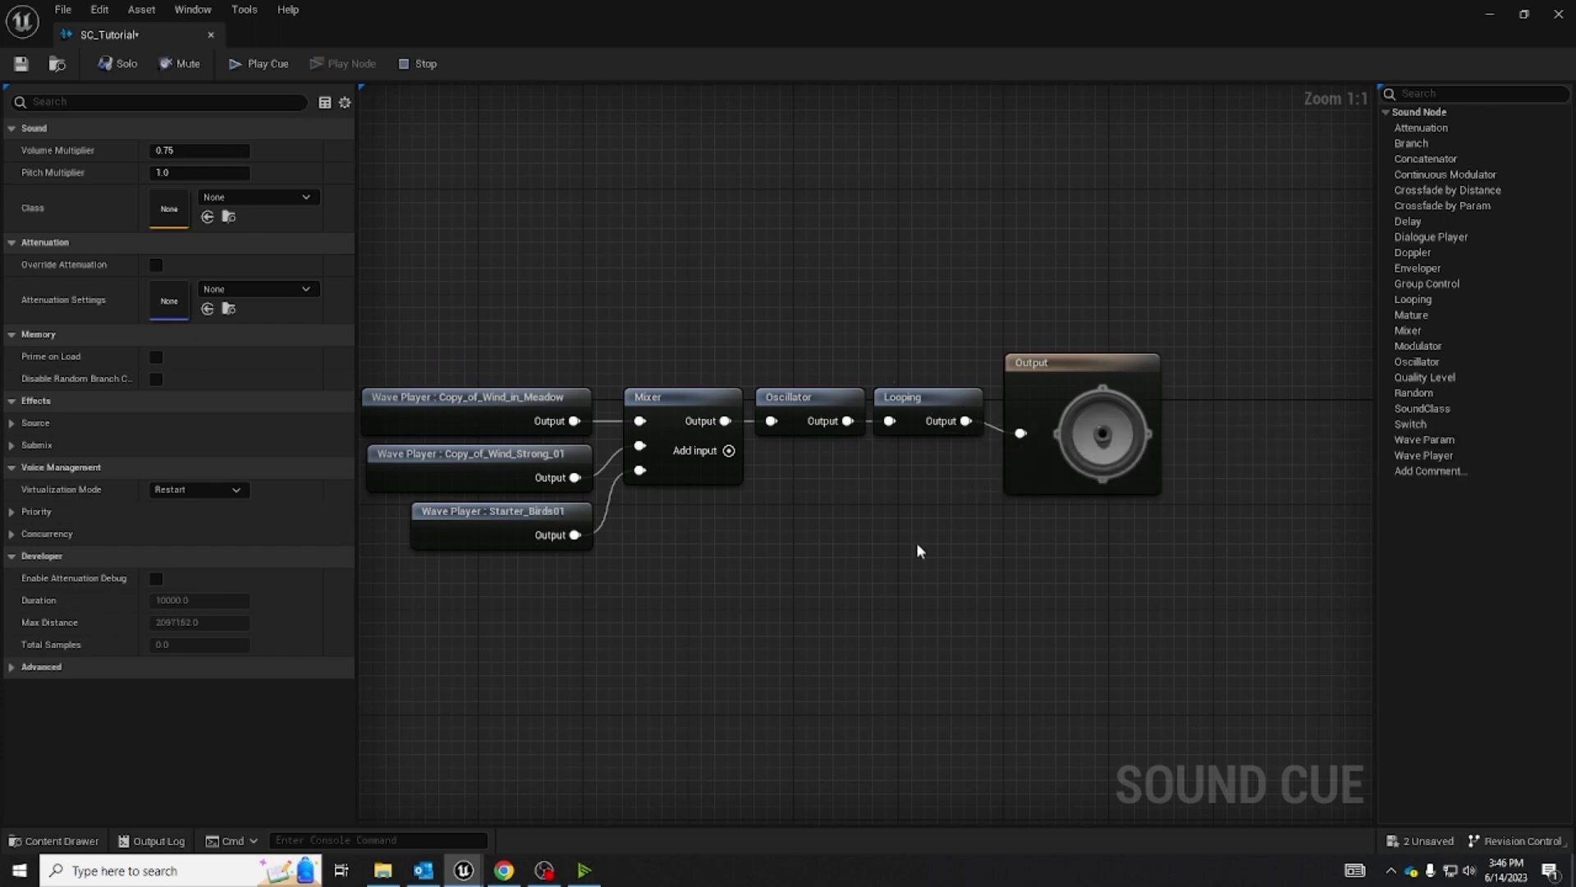
right_drag(860, 558, 926, 545)
drag(605, 356, 968, 617)
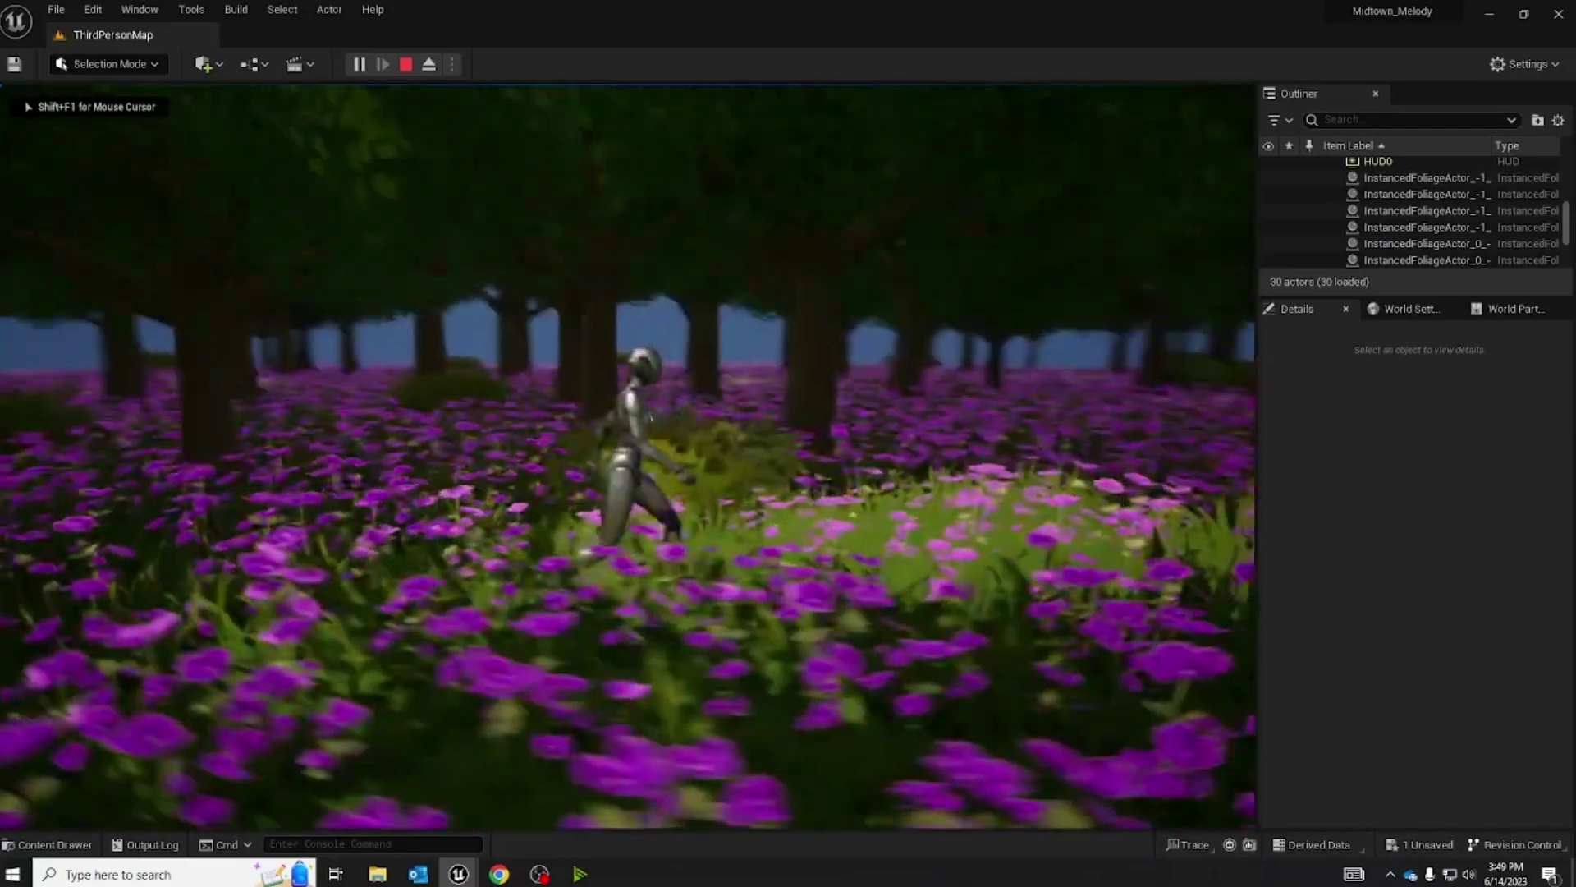
key(w)
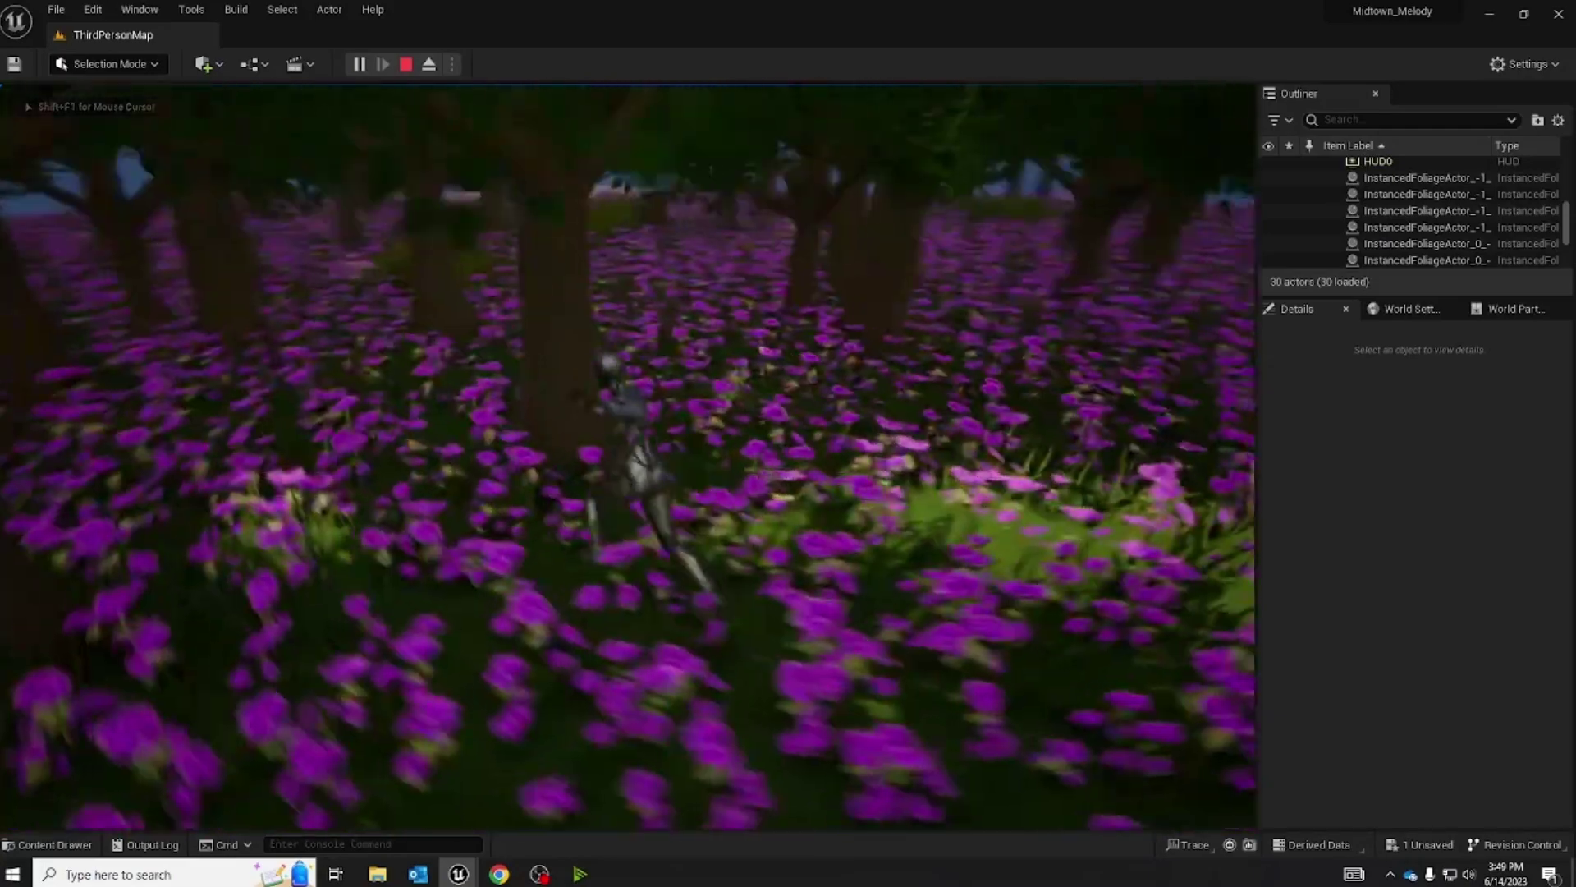